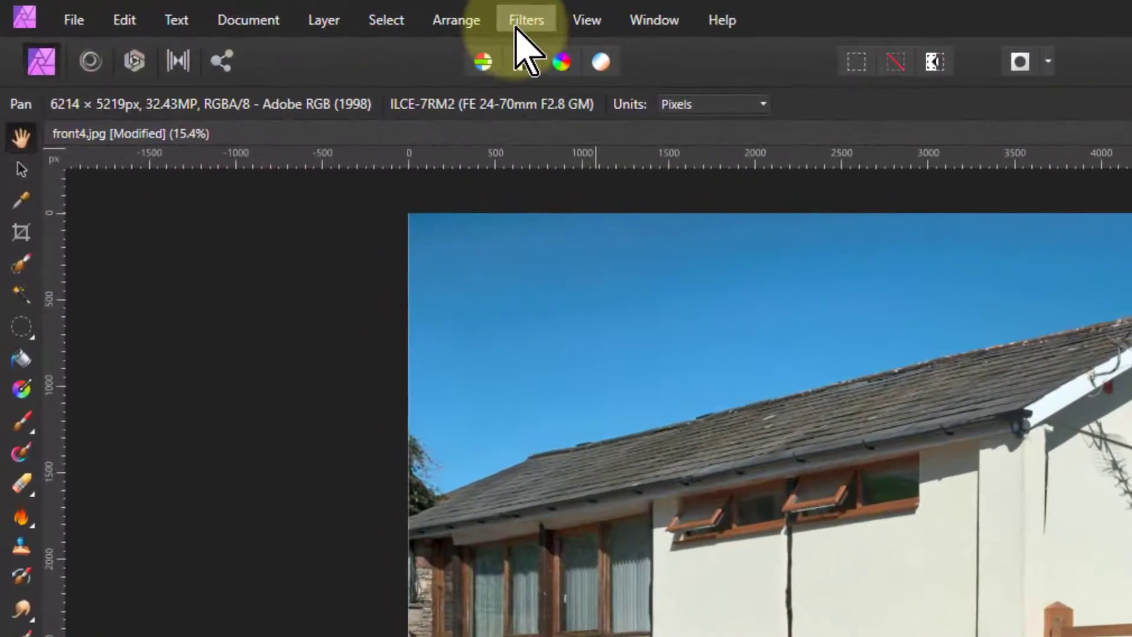
Look through the Filters menu for Procedural Texture, then close it without applying anything
click(519, 22)
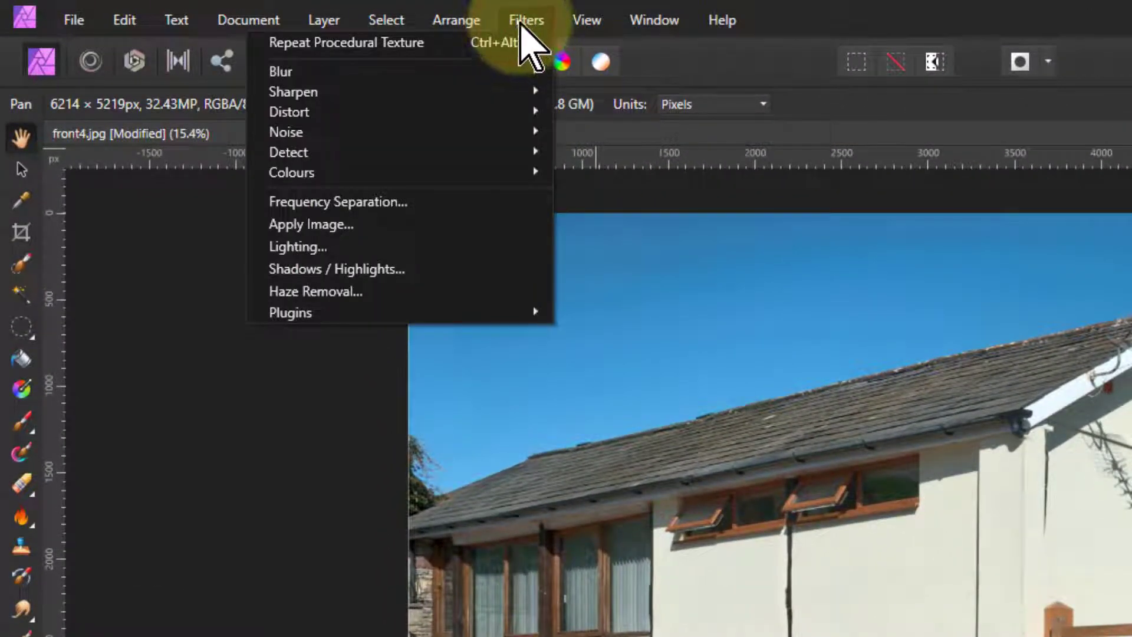
mouse_move(457, 174)
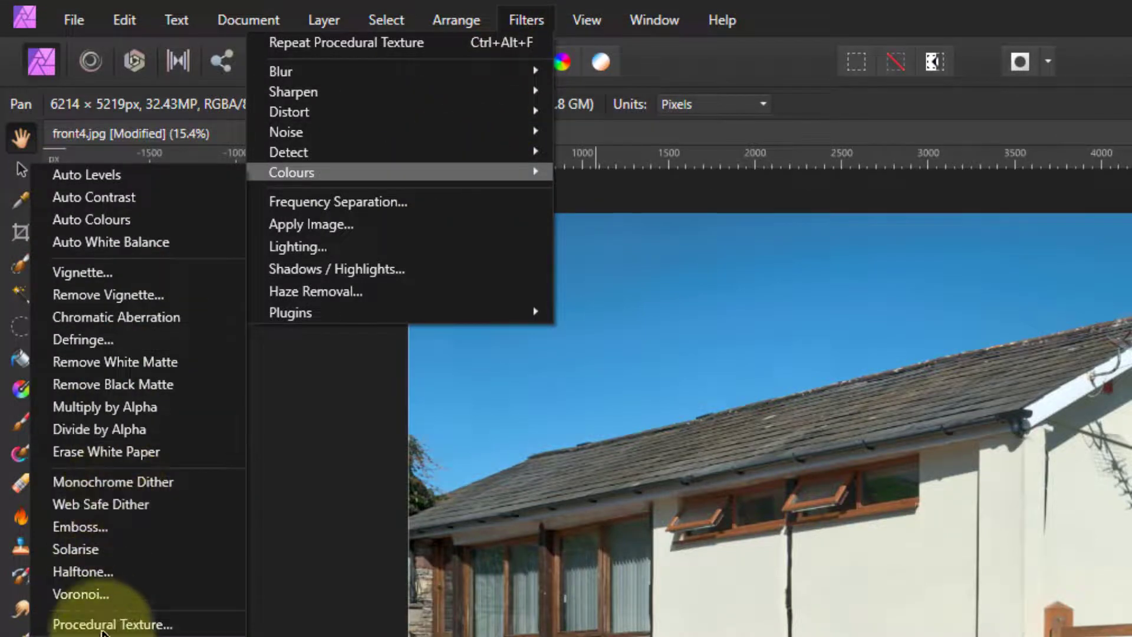
click(844, 25)
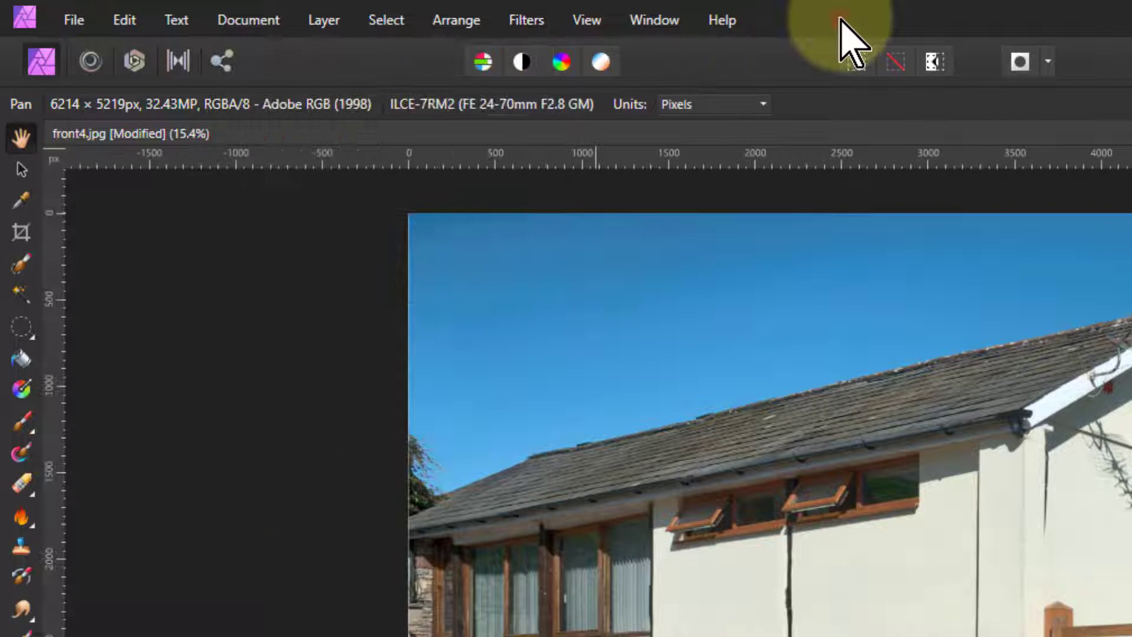
Add a live Procedural Texture filter layer to the house photo
click(321, 20)
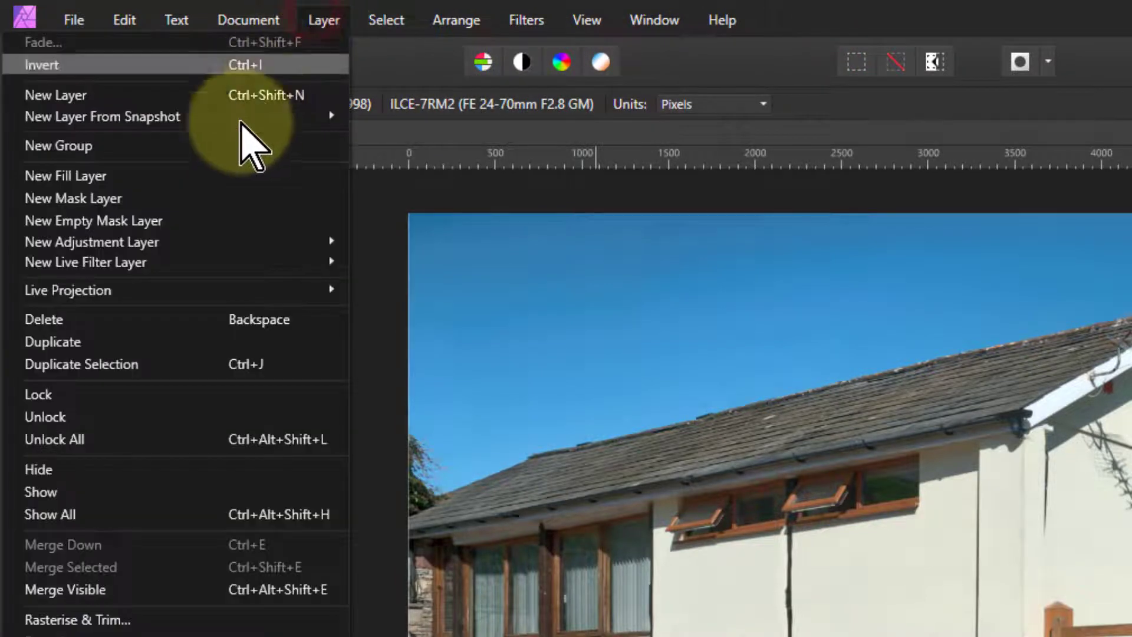
mouse_move(329, 264)
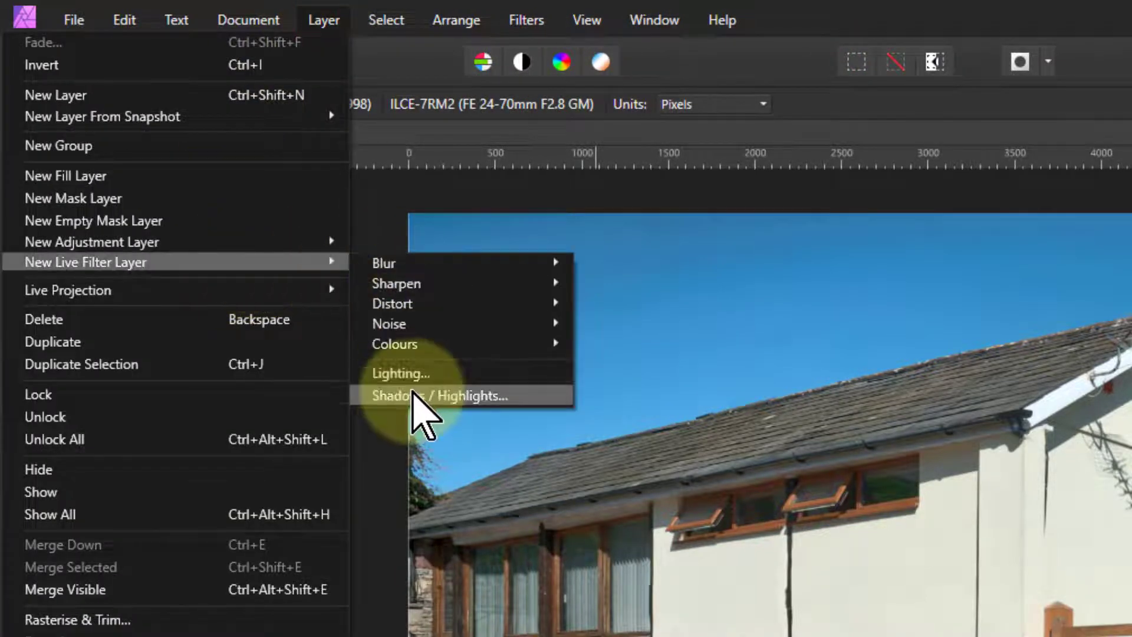
mouse_move(420, 346)
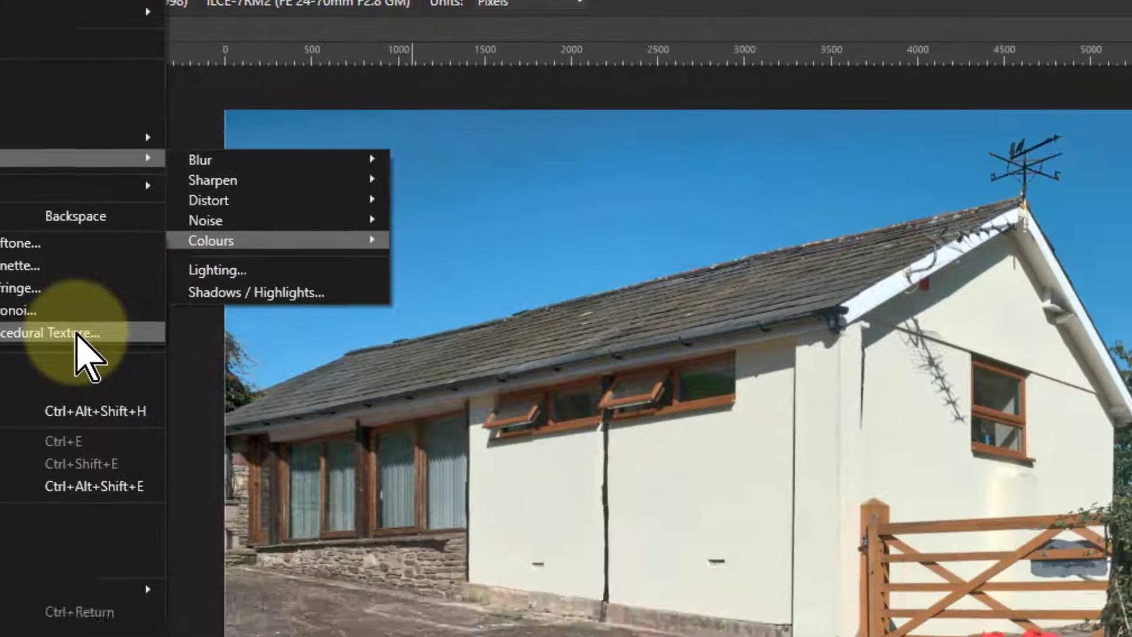
click(264, 437)
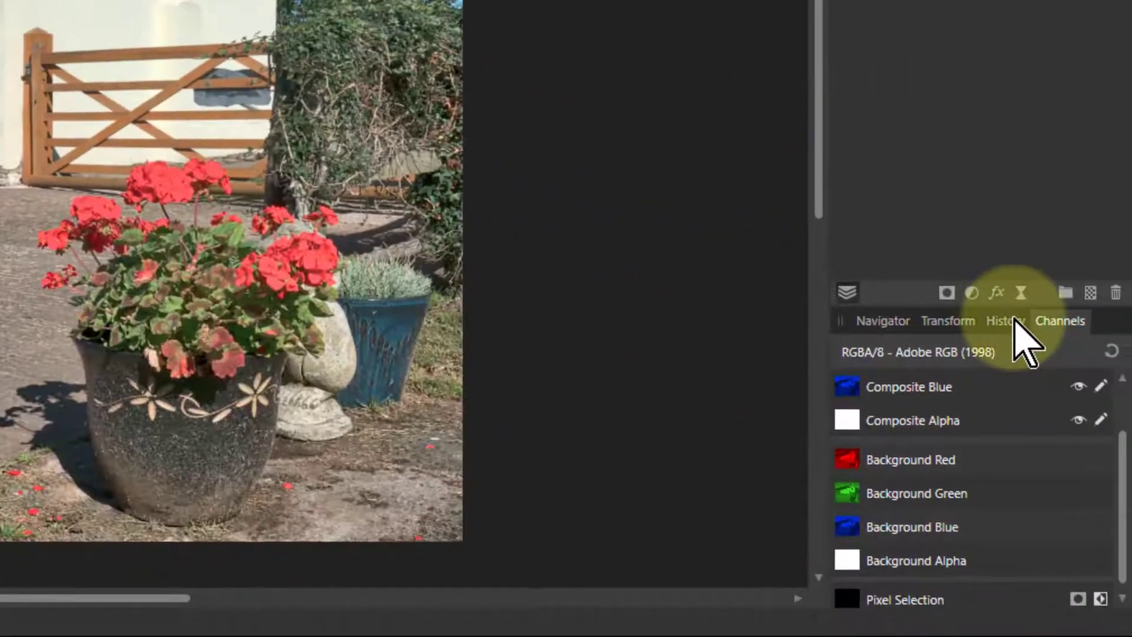
click(1022, 293)
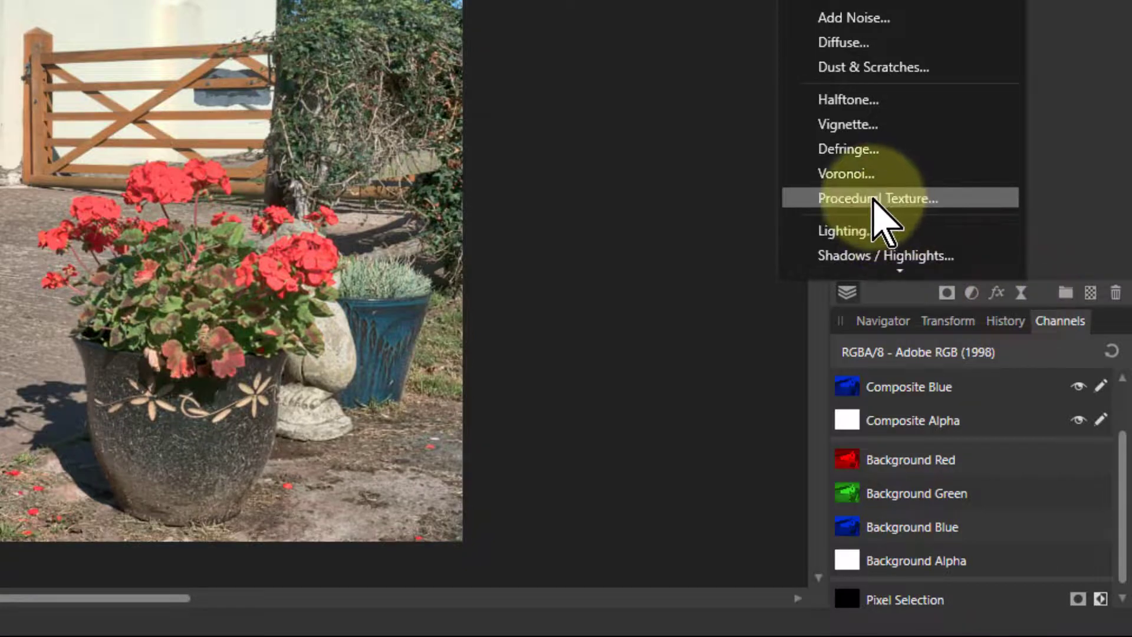
click(878, 198)
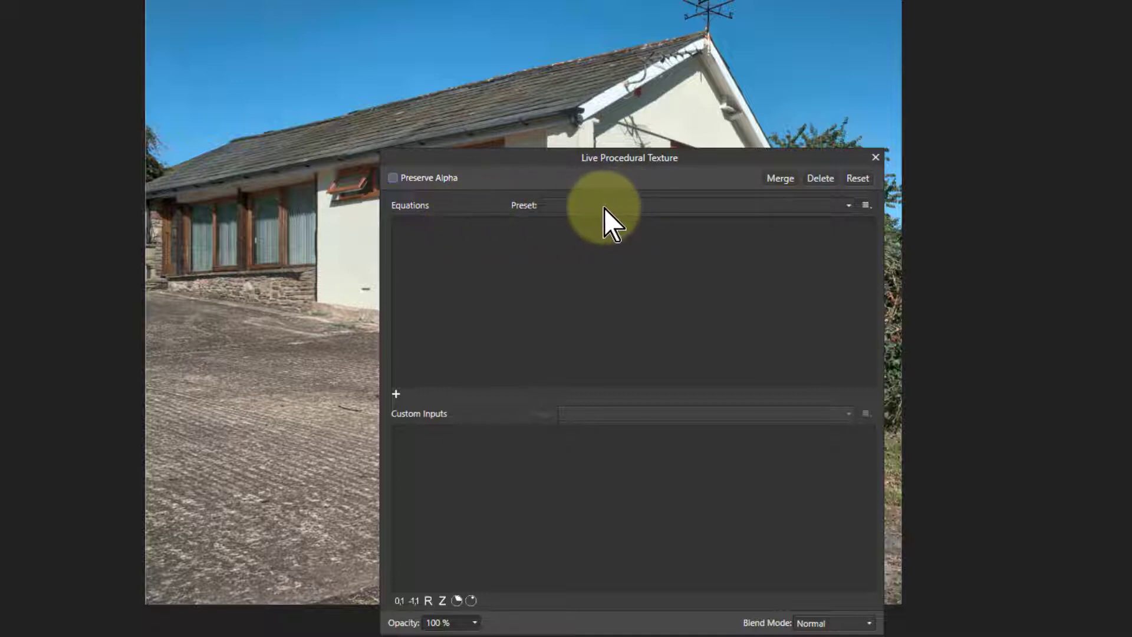
Load the Sine wave preset with 4 waves and raise the wave Height slightly
click(739, 208)
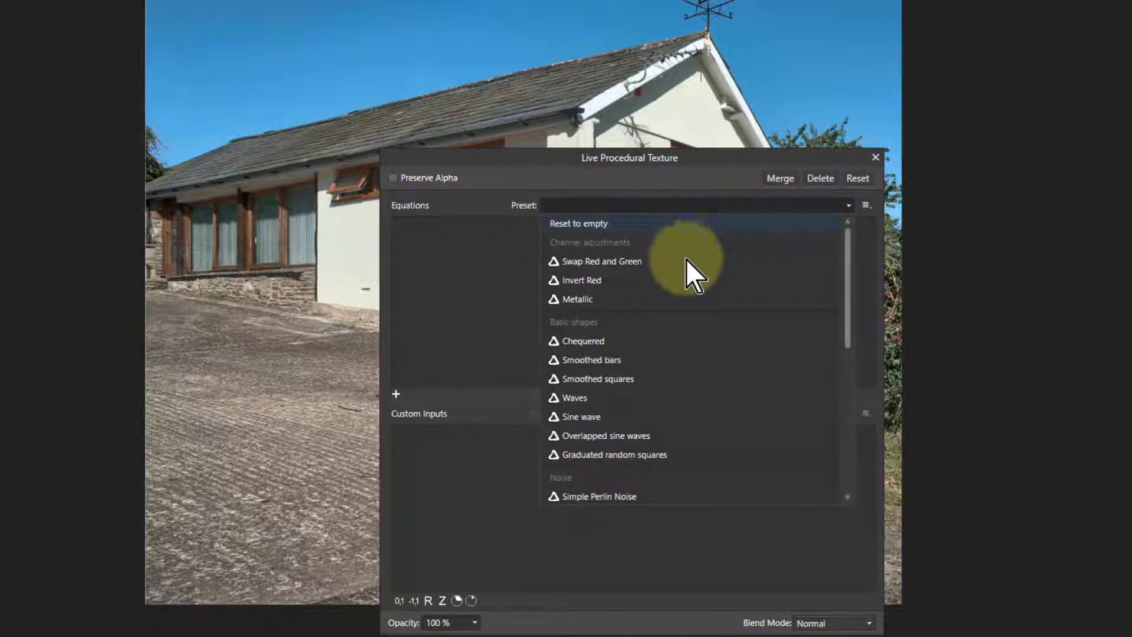
click(575, 419)
drag(568, 164, 828, 161)
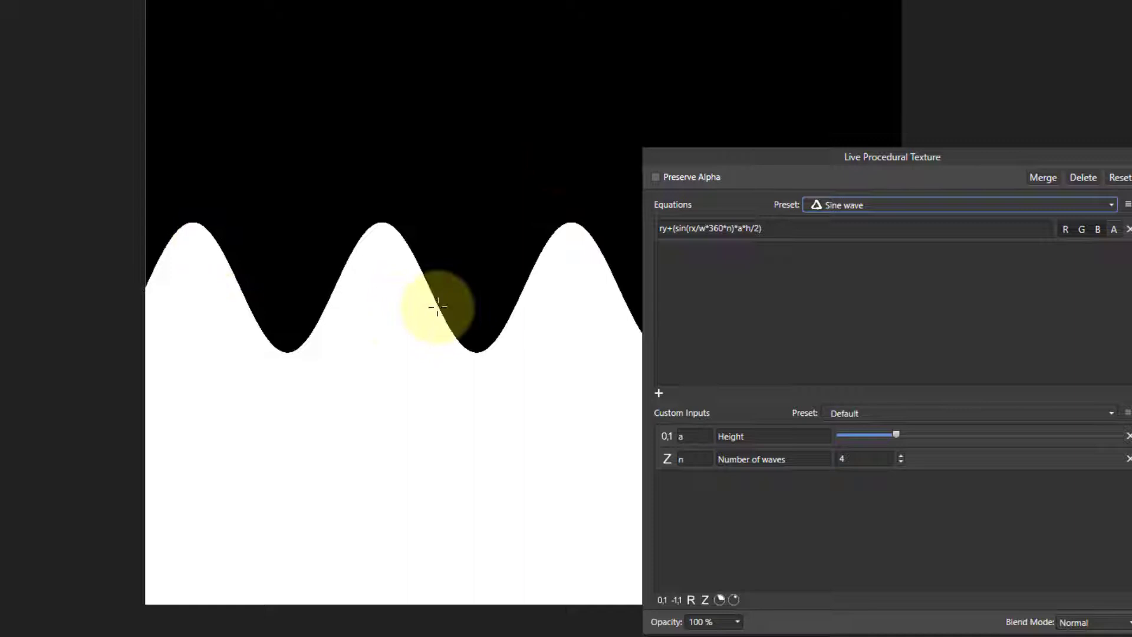
drag(751, 158, 690, 143)
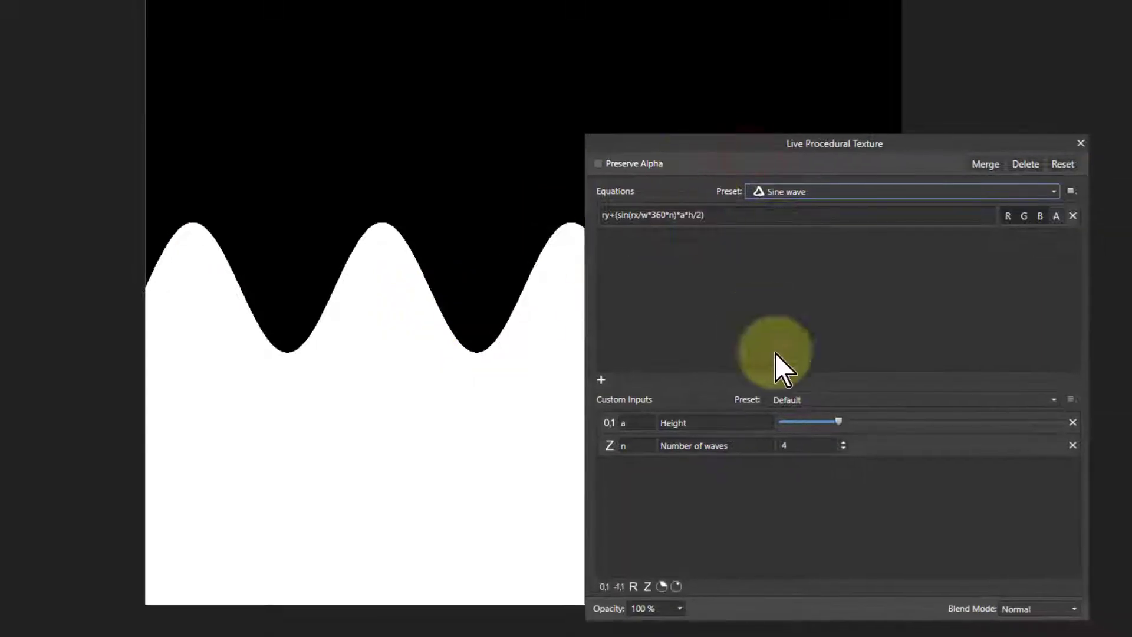
drag(840, 424, 871, 423)
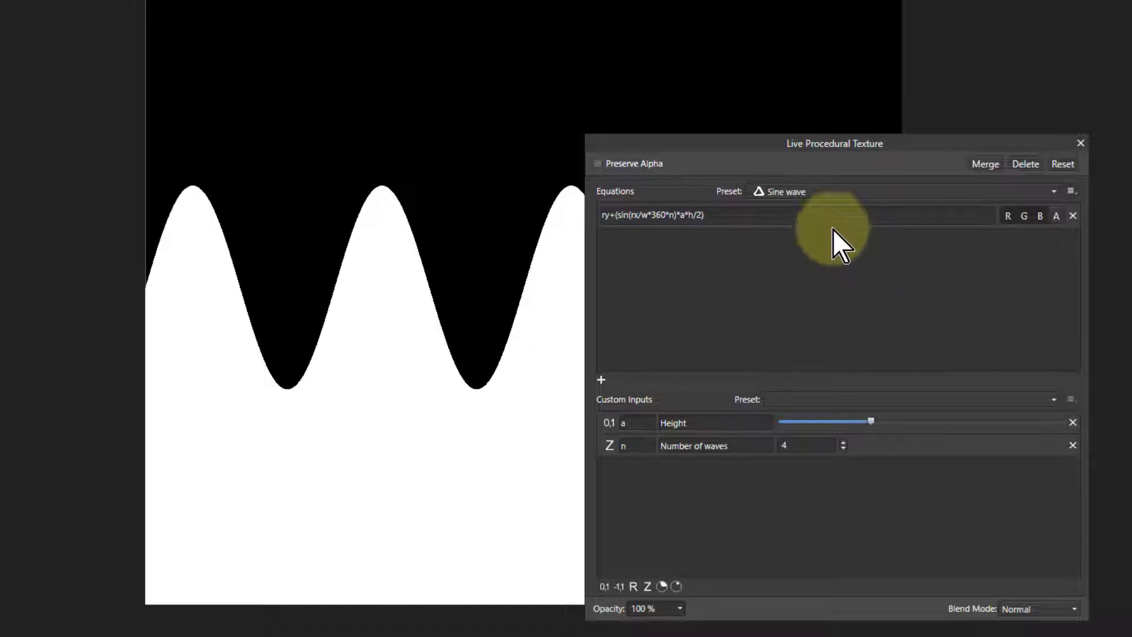
Switch the texture to the Fur preset and lower Turbulence to 12
click(829, 193)
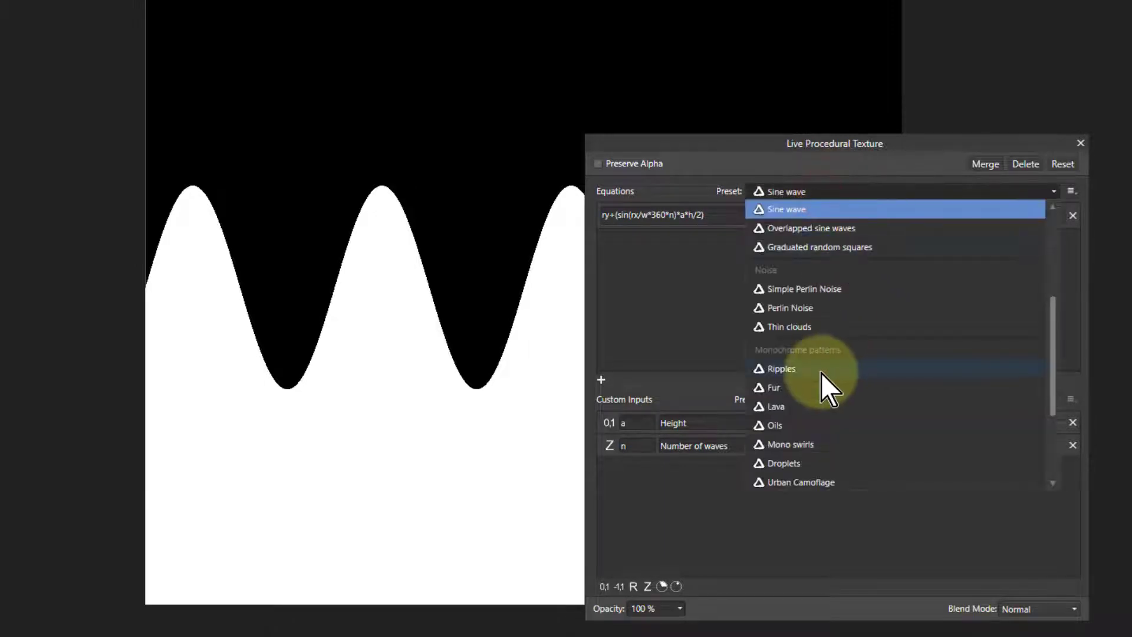
click(766, 390)
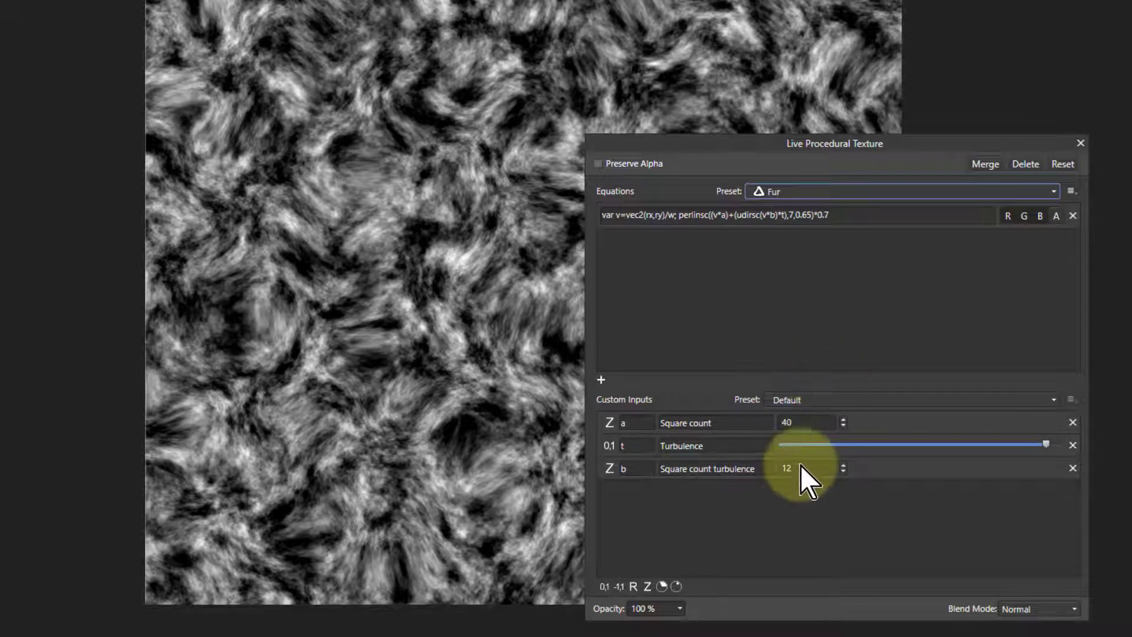
drag(1046, 446, 1015, 453)
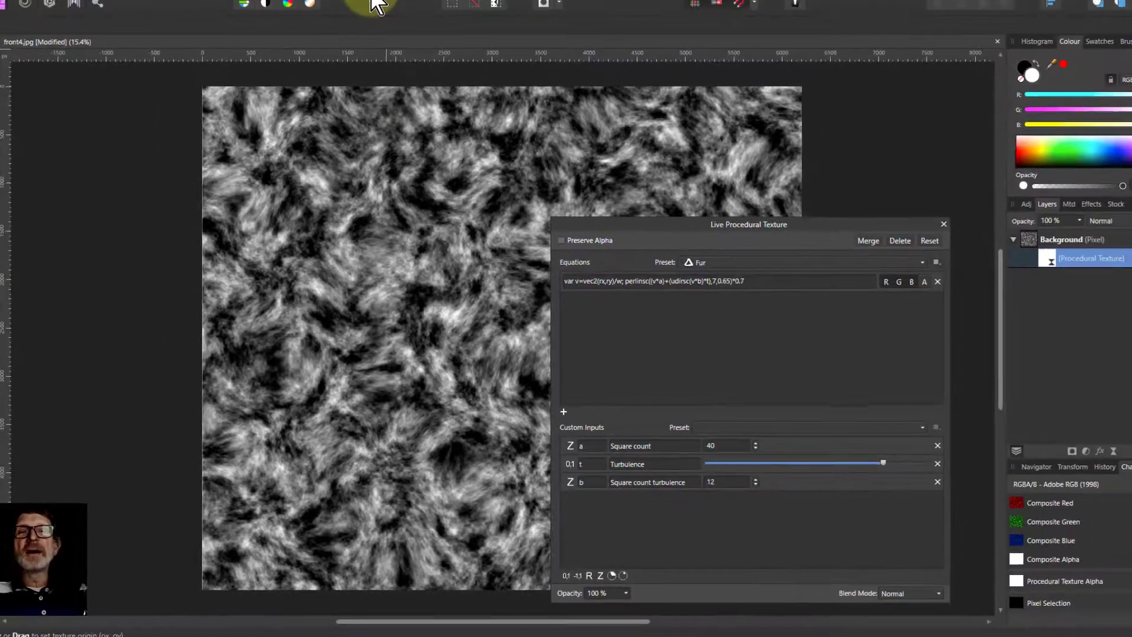
Open Affinity Photo Help full-screen and search for 'procedural texture'
click(381, 11)
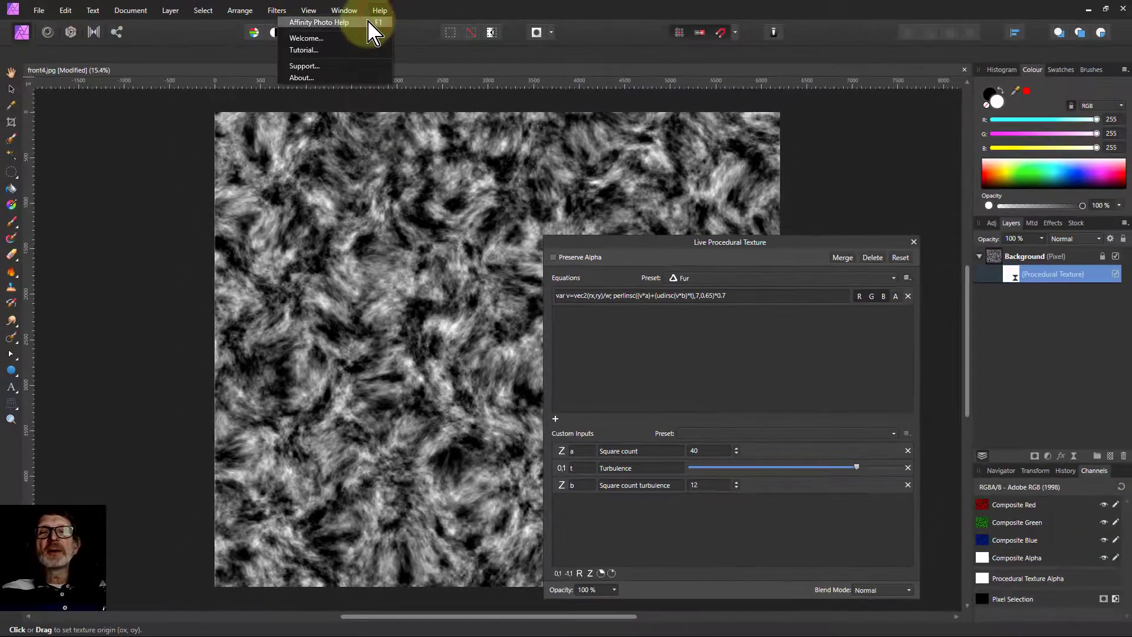
click(442, 131)
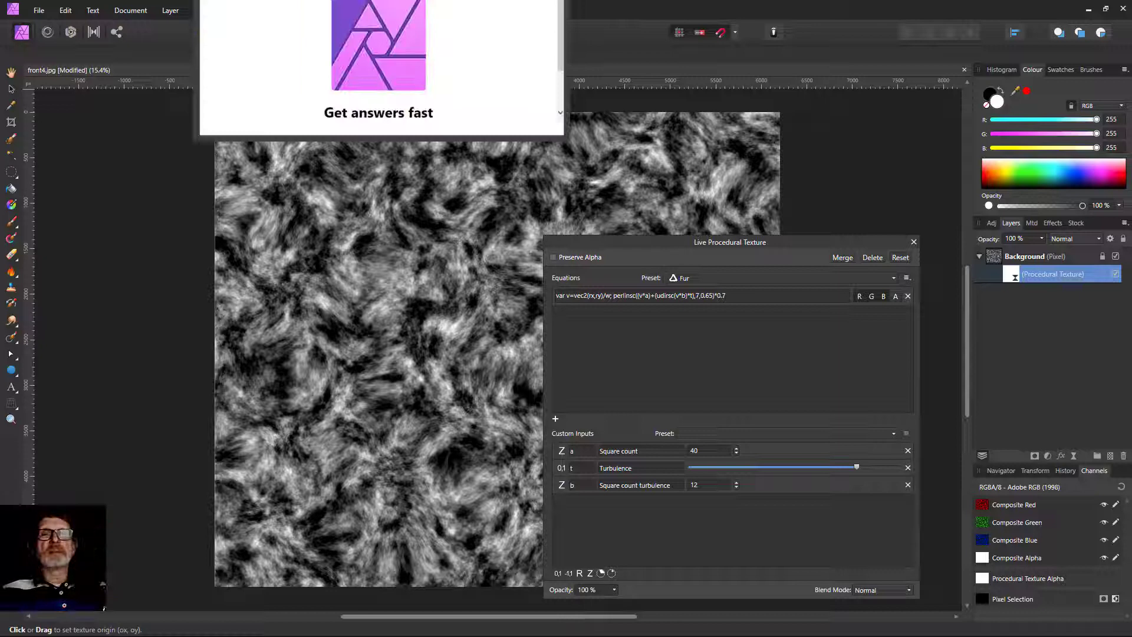
double_click(442, 99)
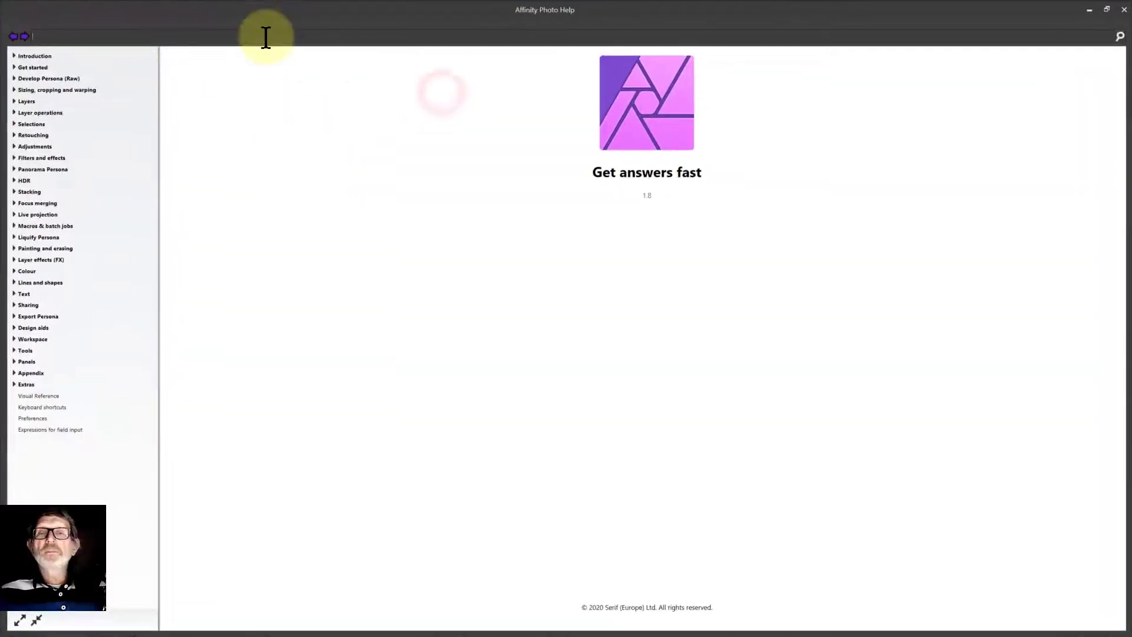
click(266, 37)
text(proc)
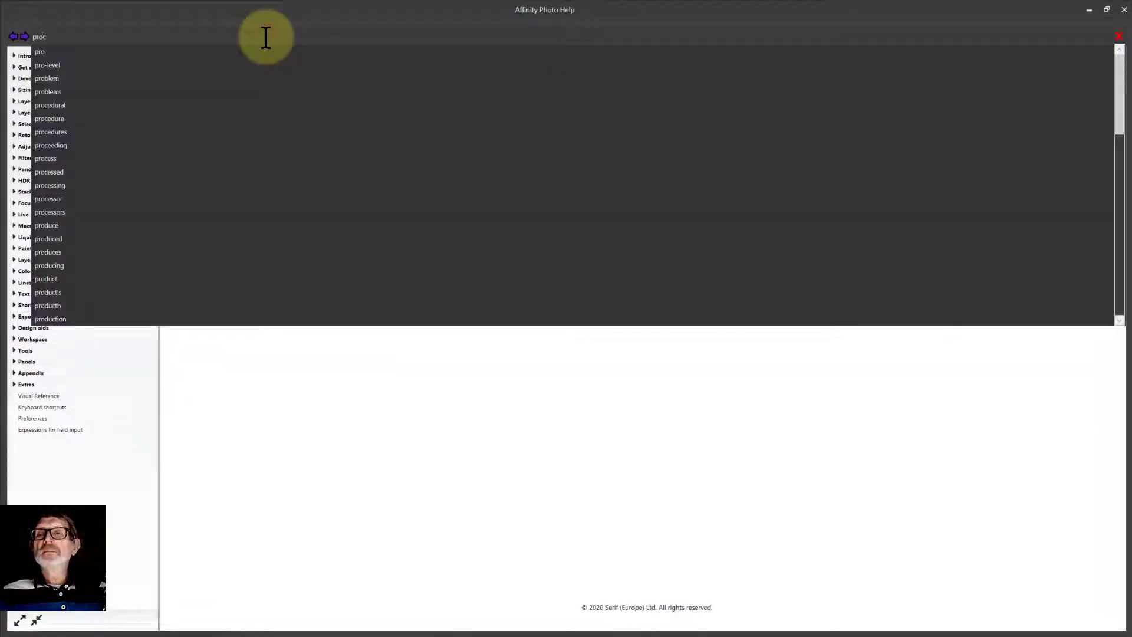
text(edural tex)
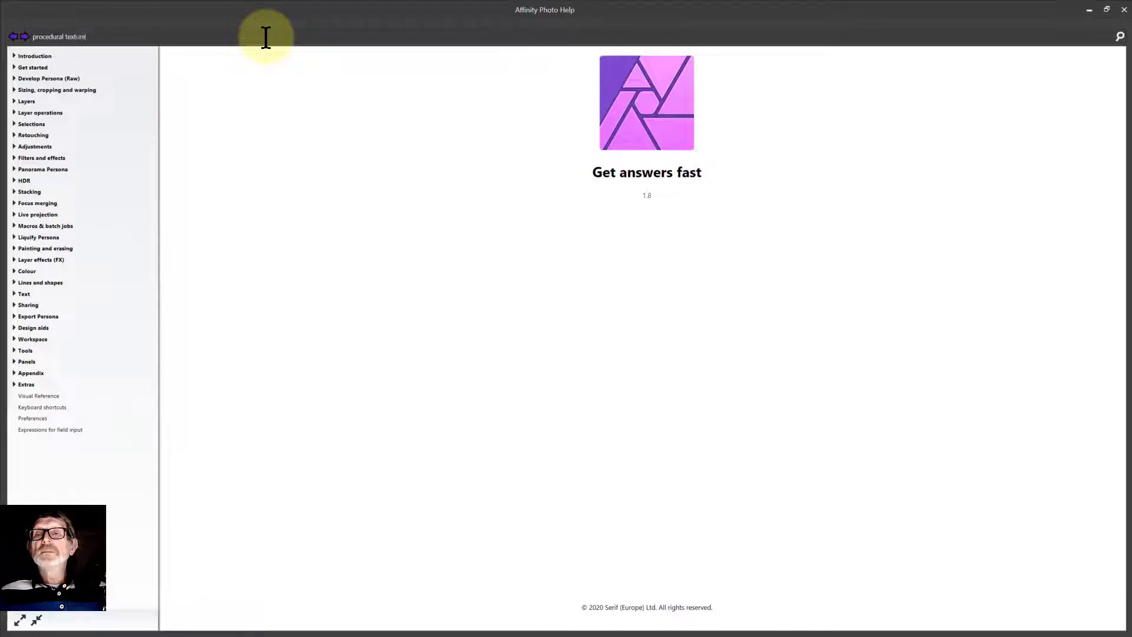
text(ture)
key(Return)
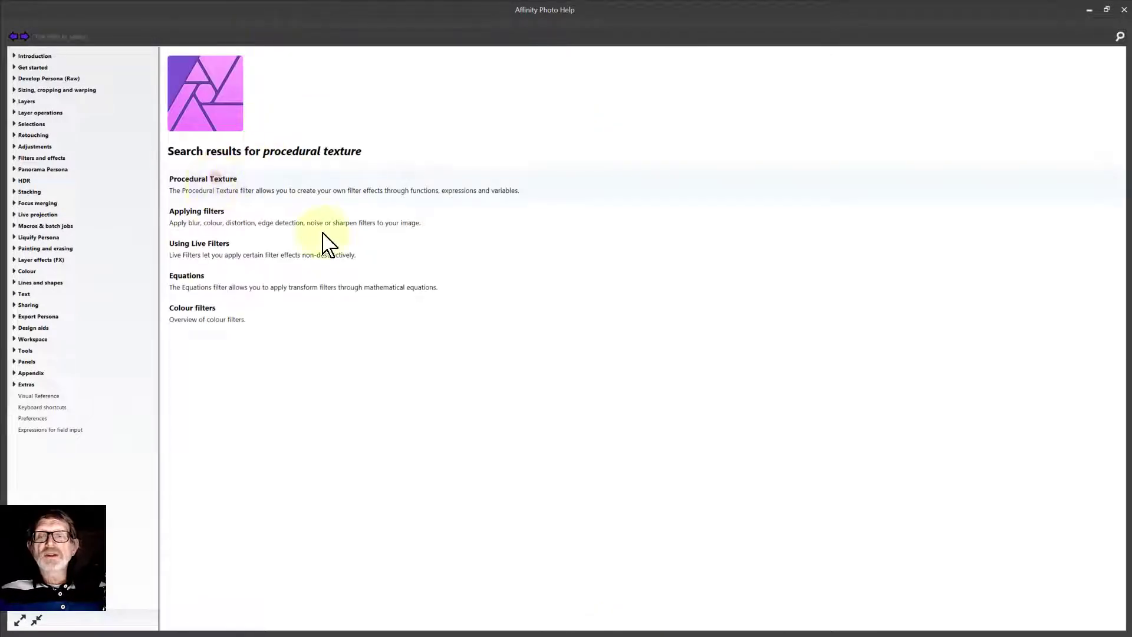
Scroll through the Functions table down to the Voronoi and Directional Noise sections
scroll(362, 529, down, 3)
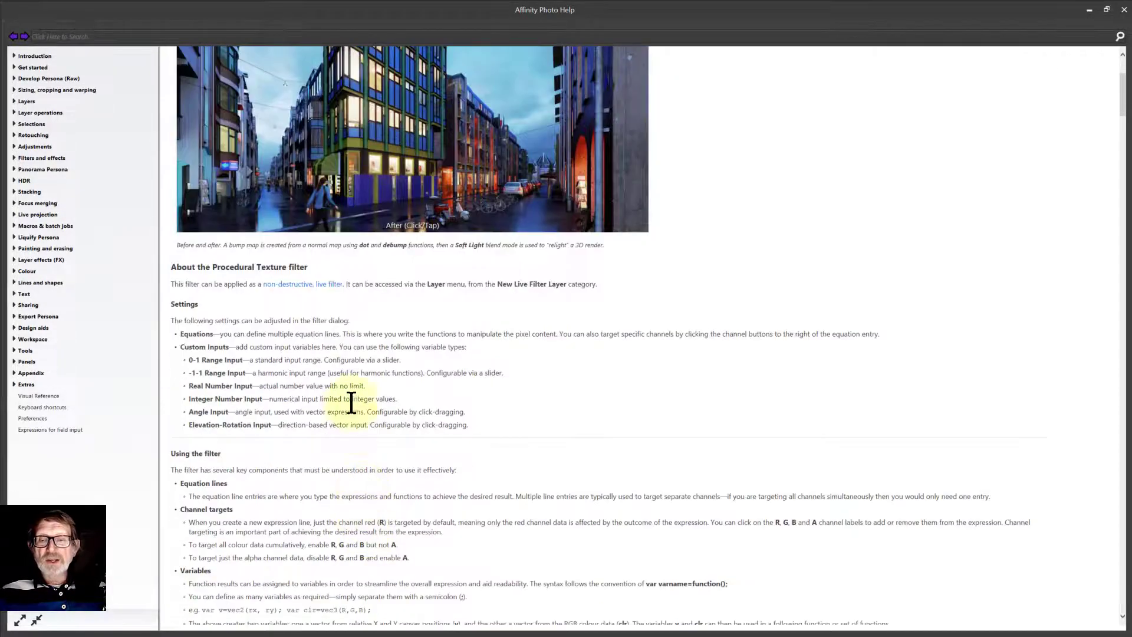
scroll(374, 476, down, 15)
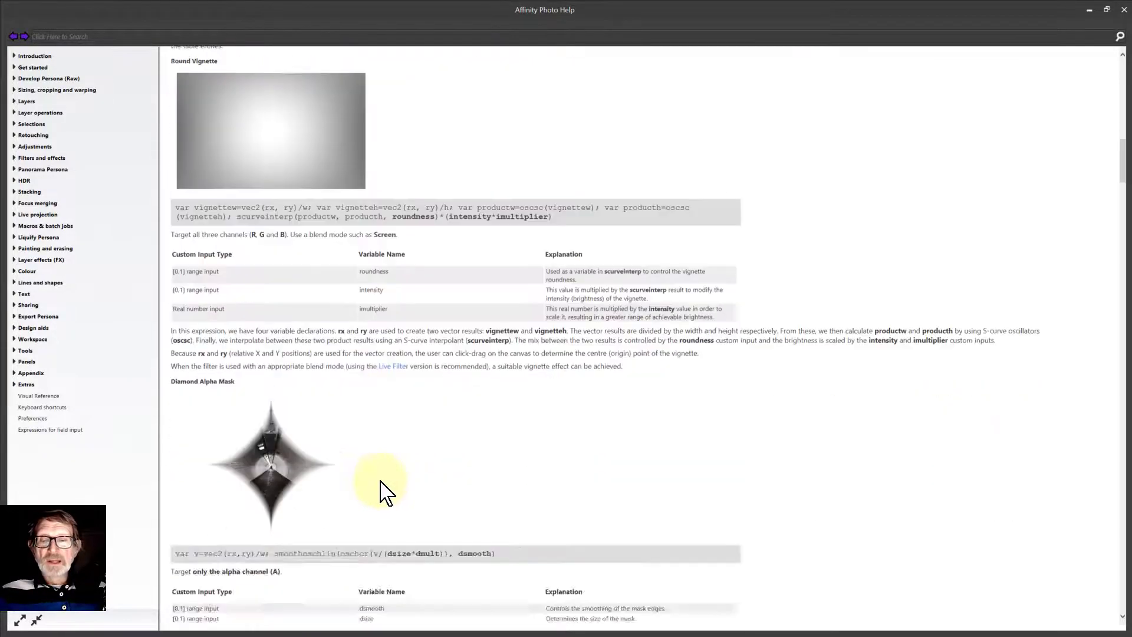
scroll(401, 484, down, 6)
scroll(422, 471, down, 5)
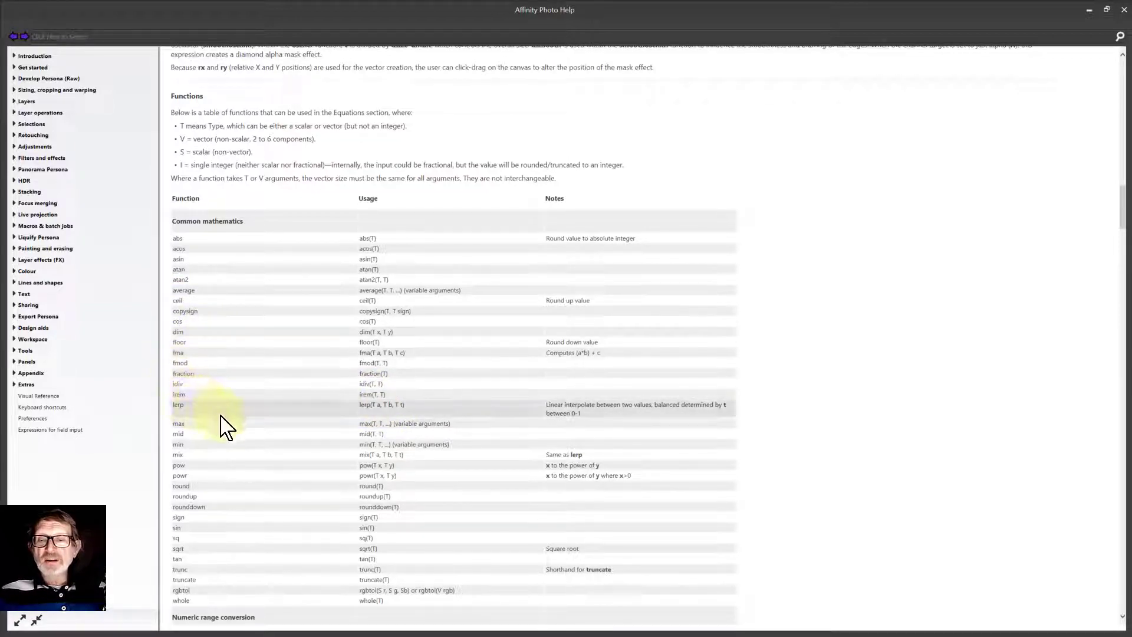
scroll(225, 428, down, 2)
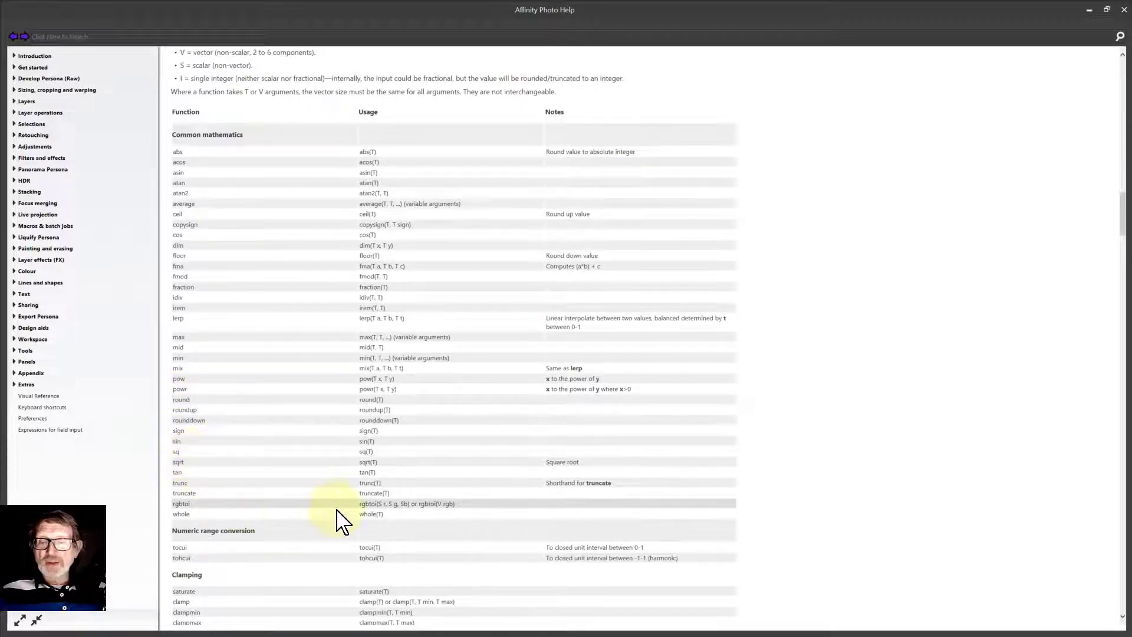
scroll(365, 519, down, 6)
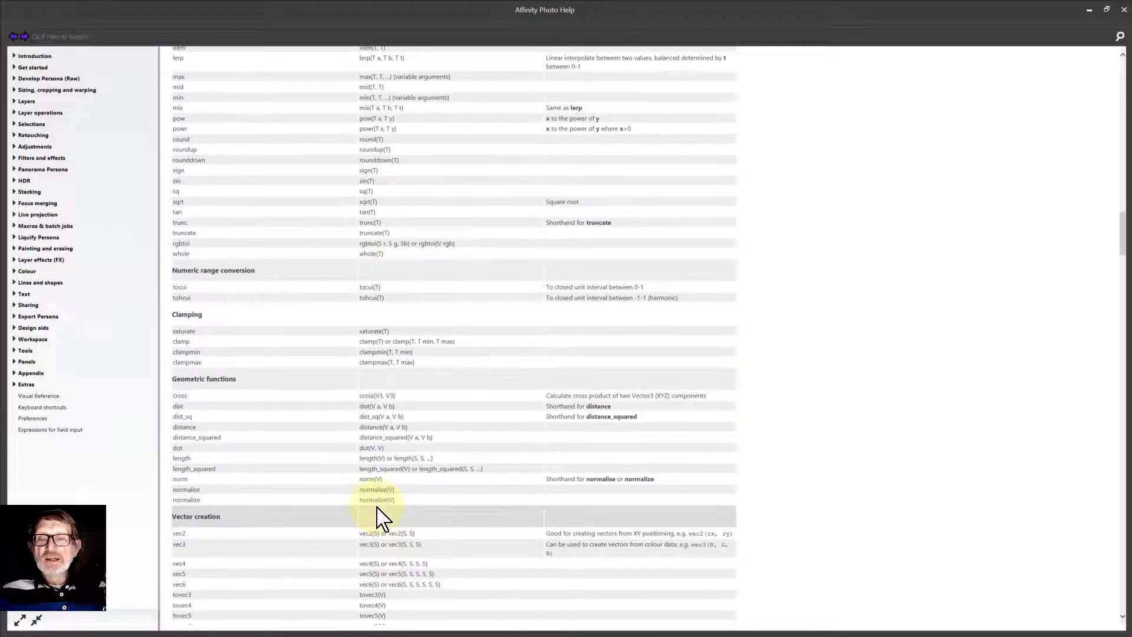
scroll(376, 513, down, 3)
scroll(330, 477, down, 3)
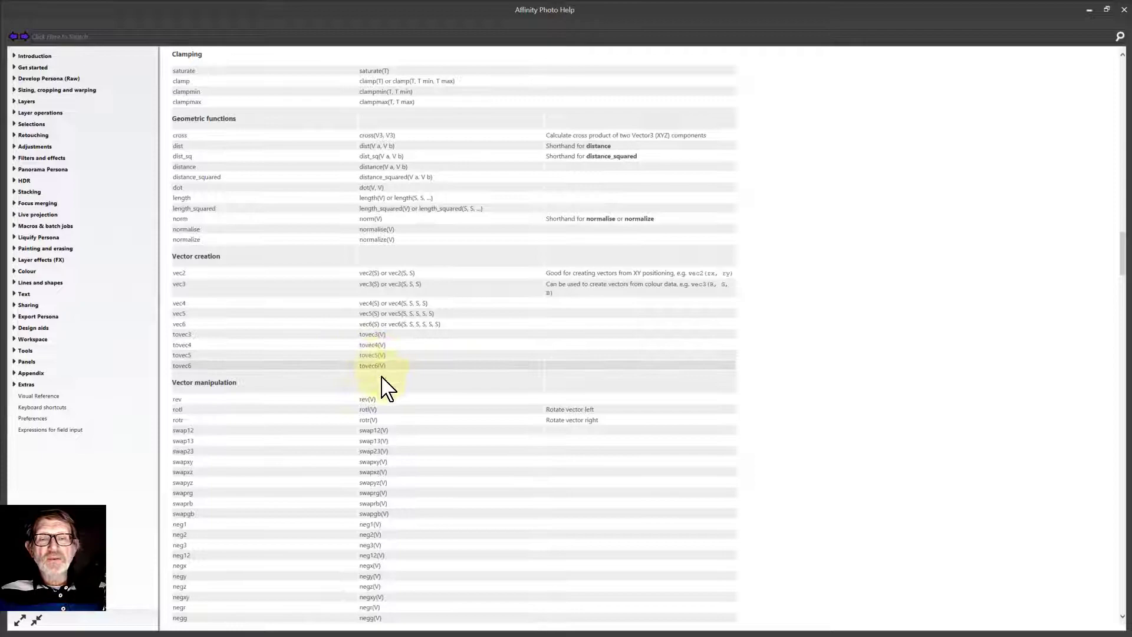
scroll(393, 534, down, 12)
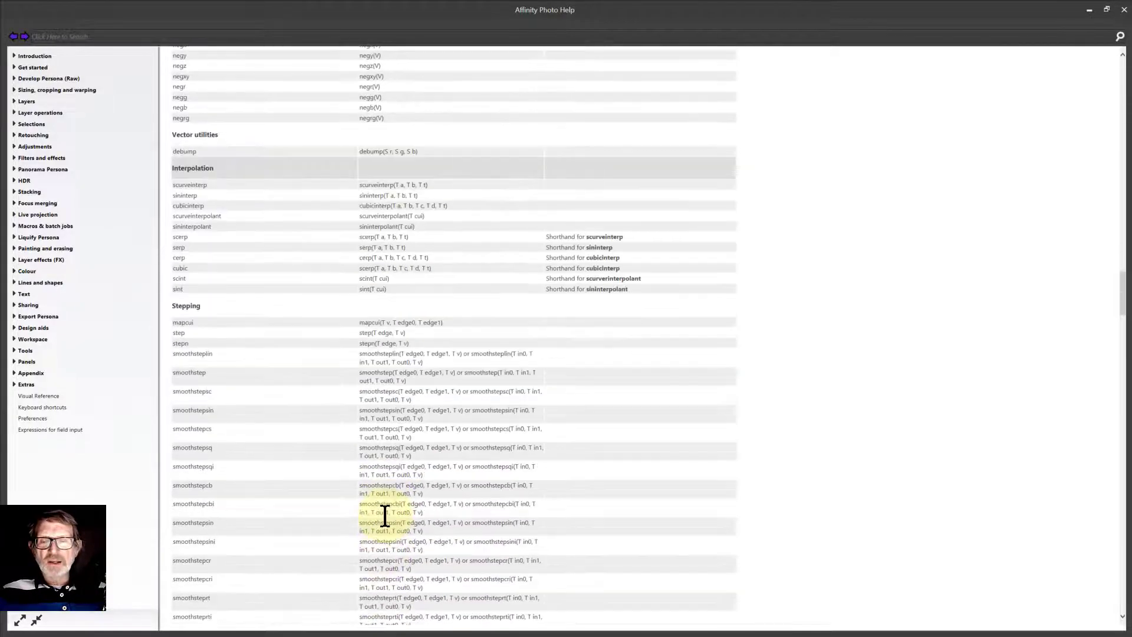
scroll(384, 516, down, 20)
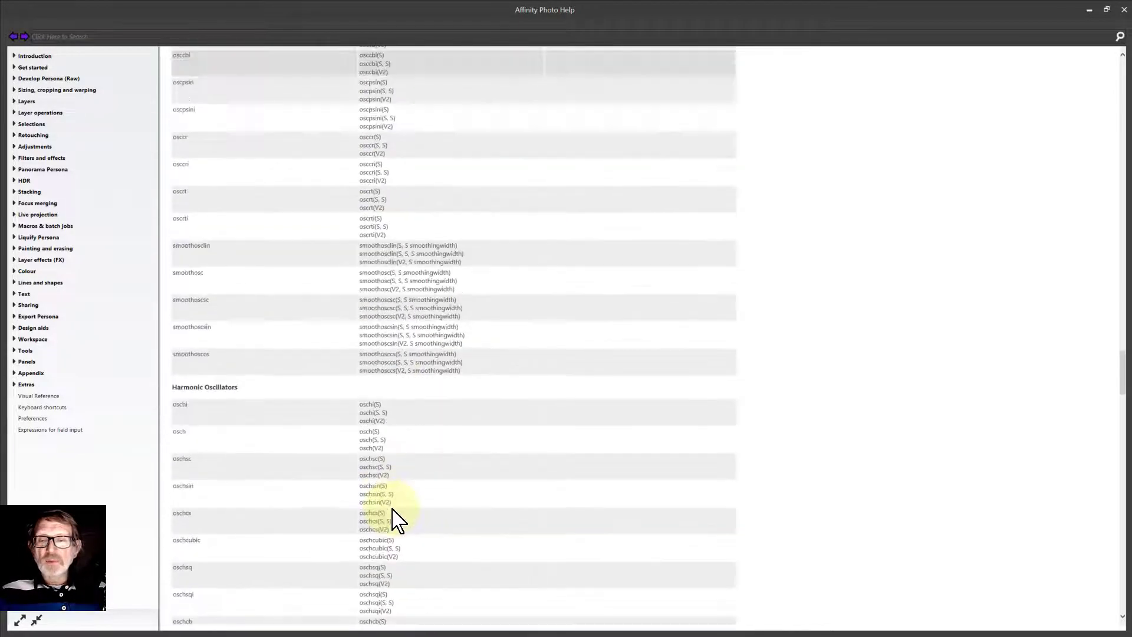
scroll(394, 519, down, 20)
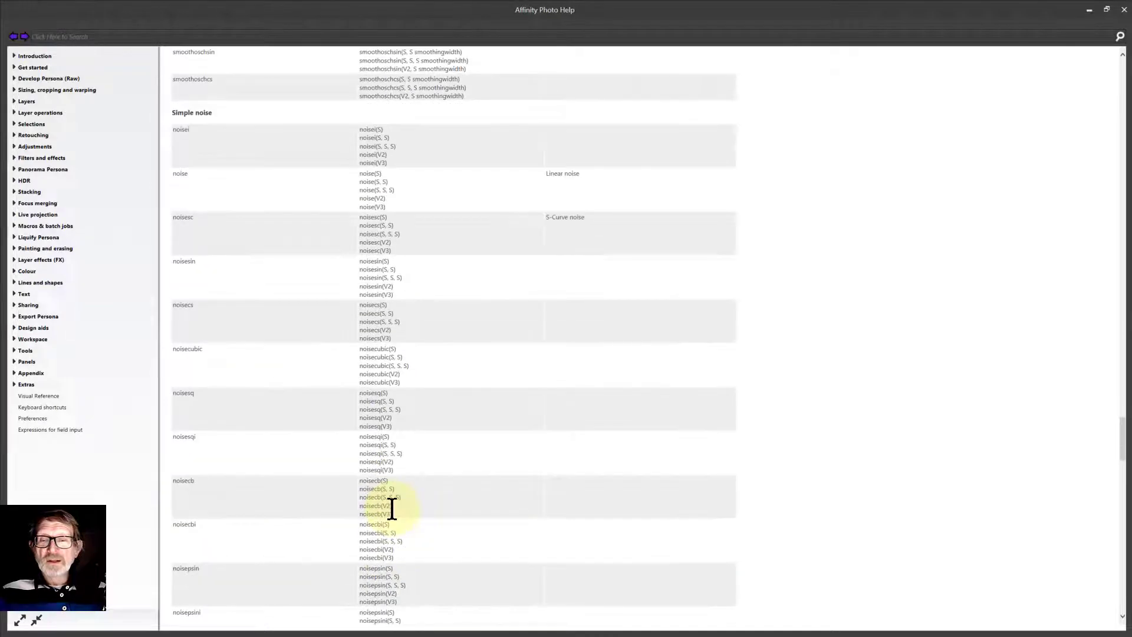
scroll(392, 508, down, 20)
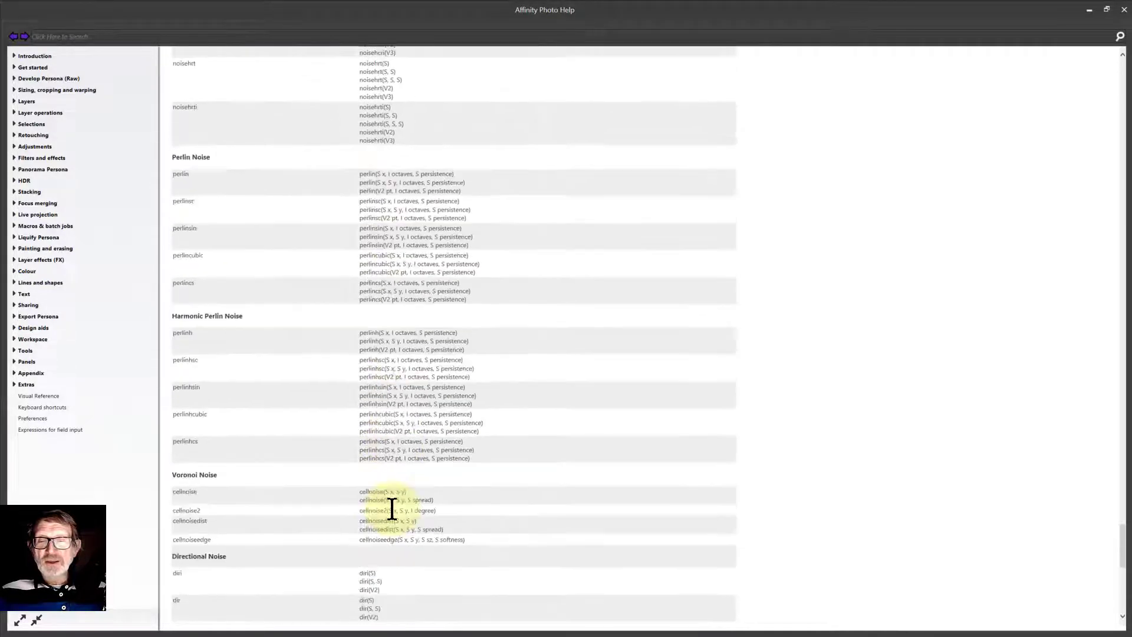
scroll(392, 507, down, 4)
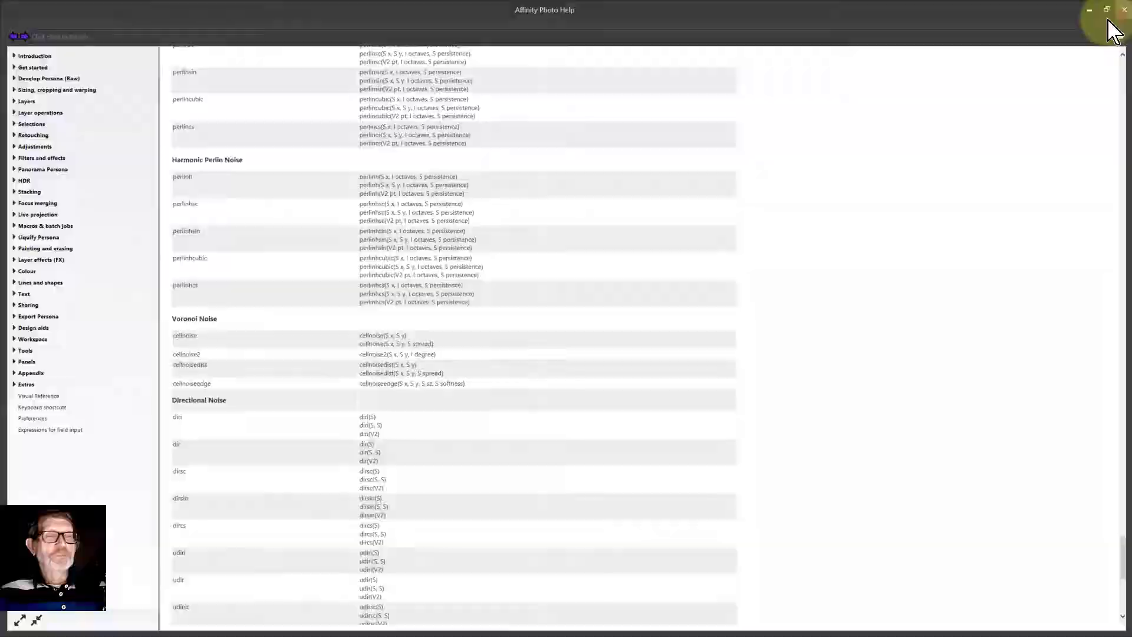
Close Help, then delete the Fur equation and the Square count, Turbulence and Square count turbulence inputs
click(1125, 10)
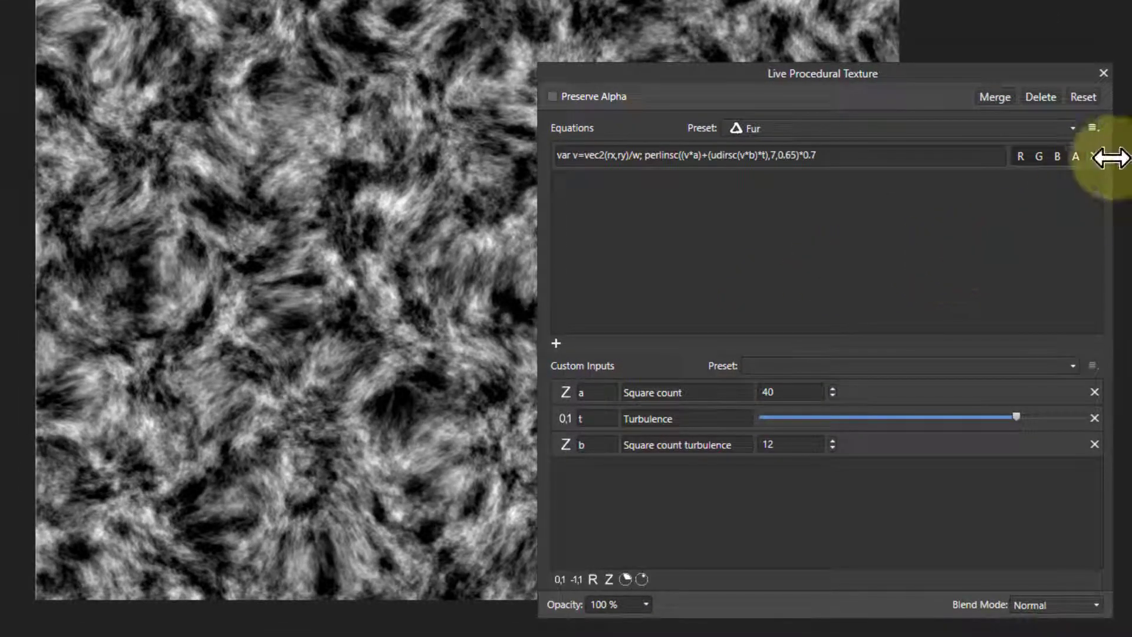
click(1094, 156)
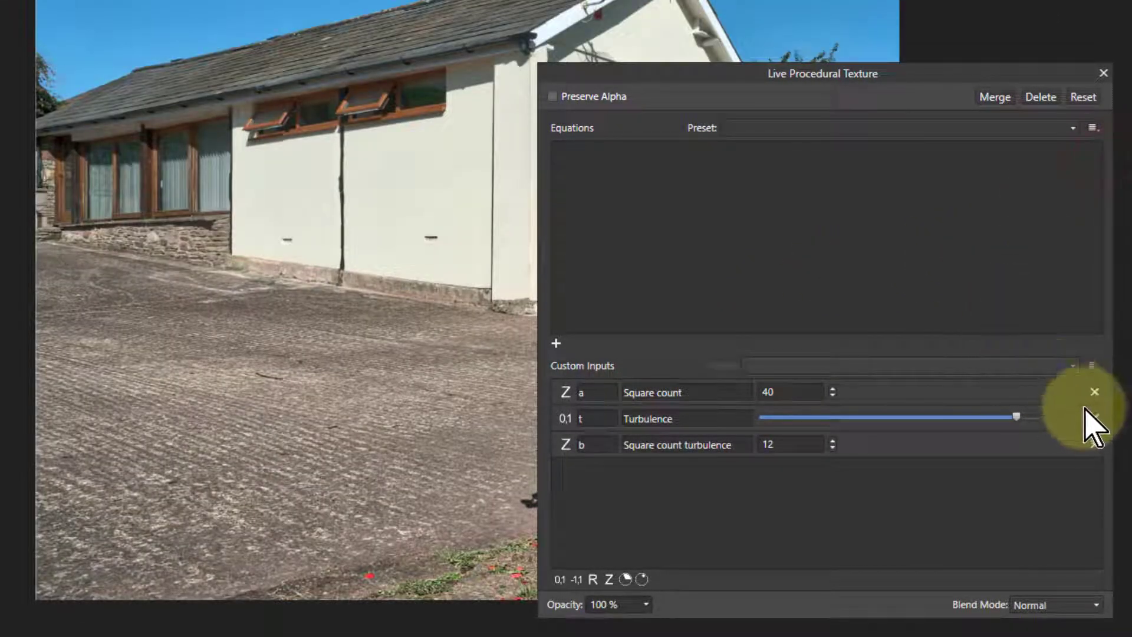
click(1095, 392)
click(1095, 392)
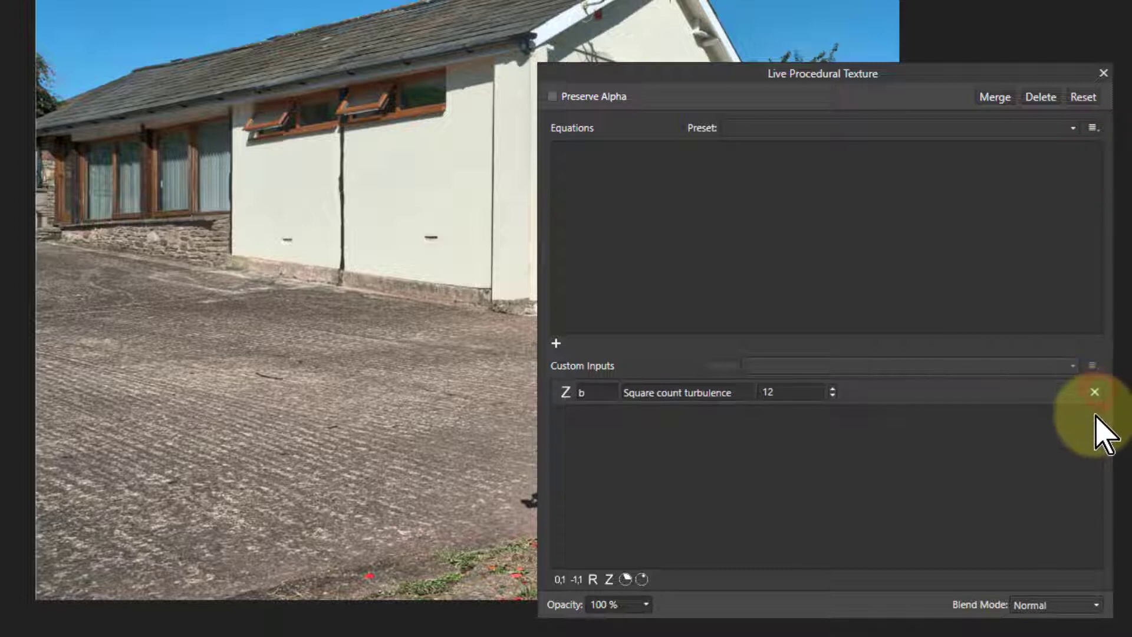
click(1095, 391)
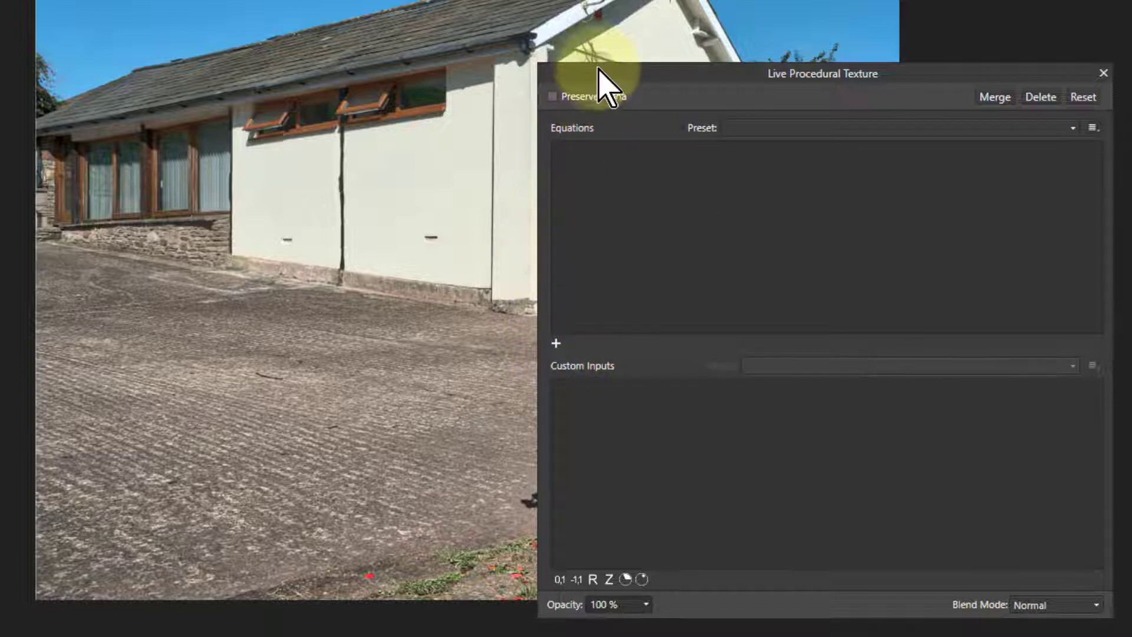
drag(598, 72, 625, 76)
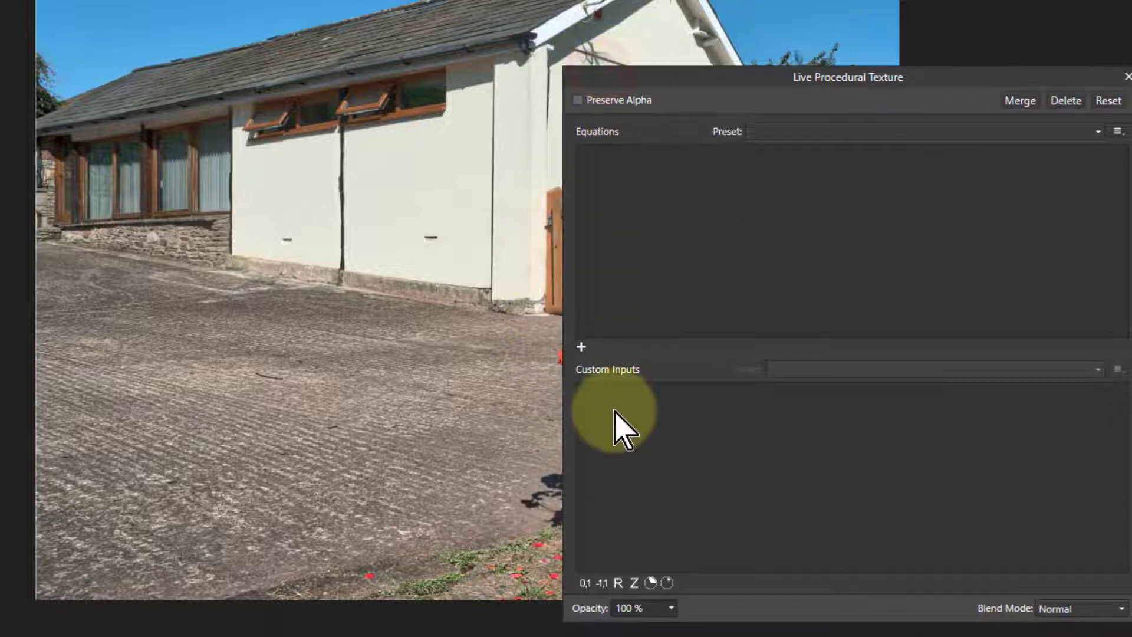
Add an equation affecting only the red channel that reads G, tinting the photo yellowish
click(582, 351)
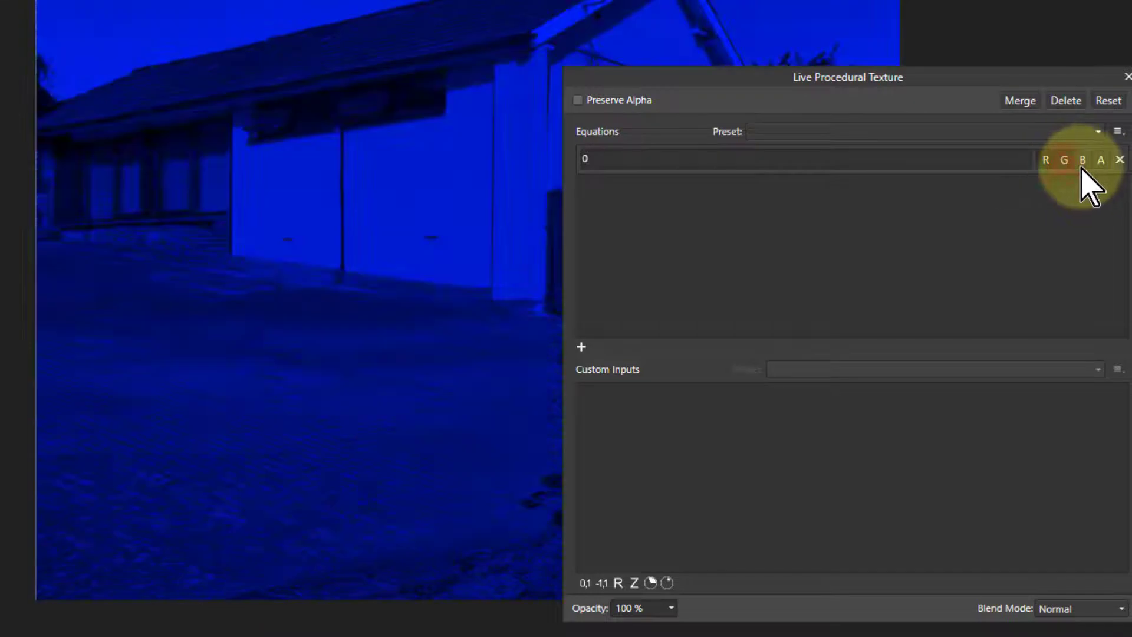
click(1084, 163)
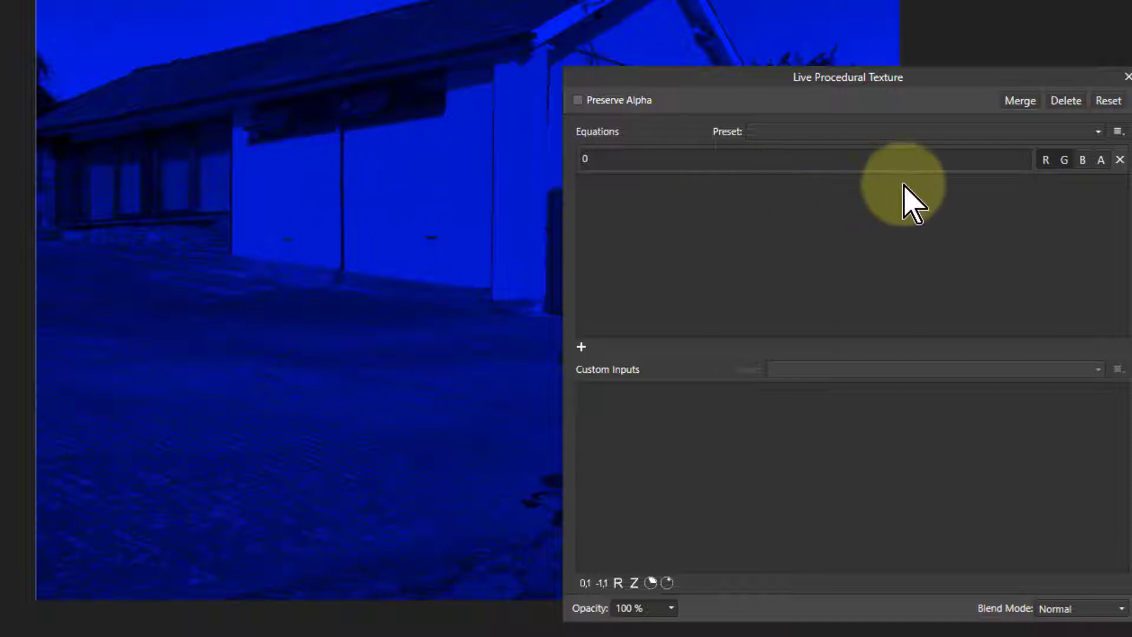
click(1064, 160)
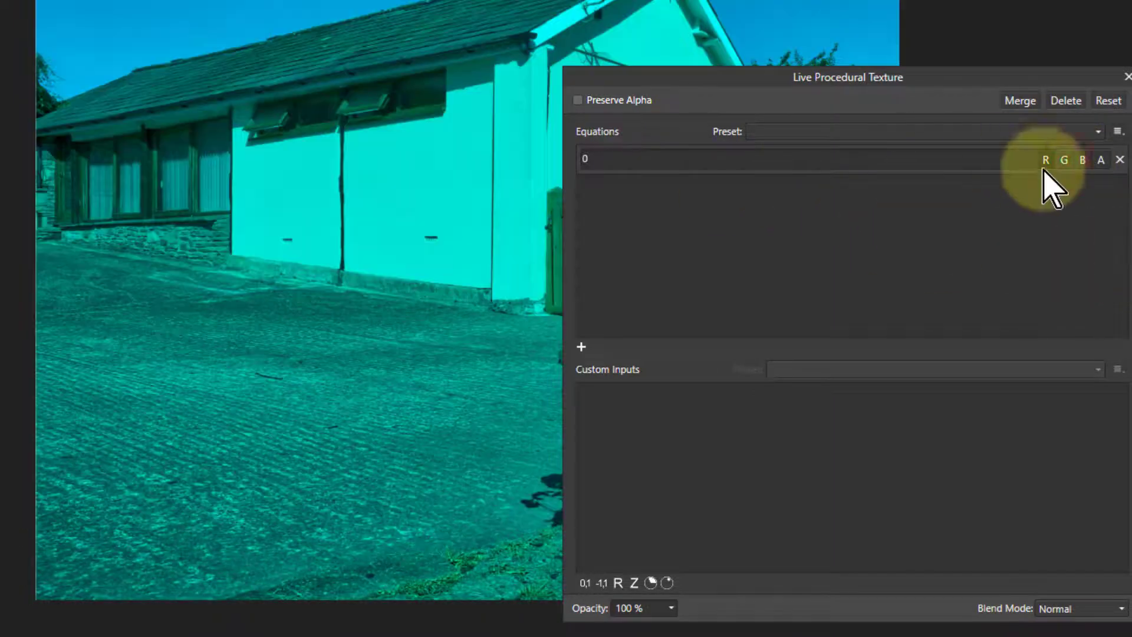
click(610, 161)
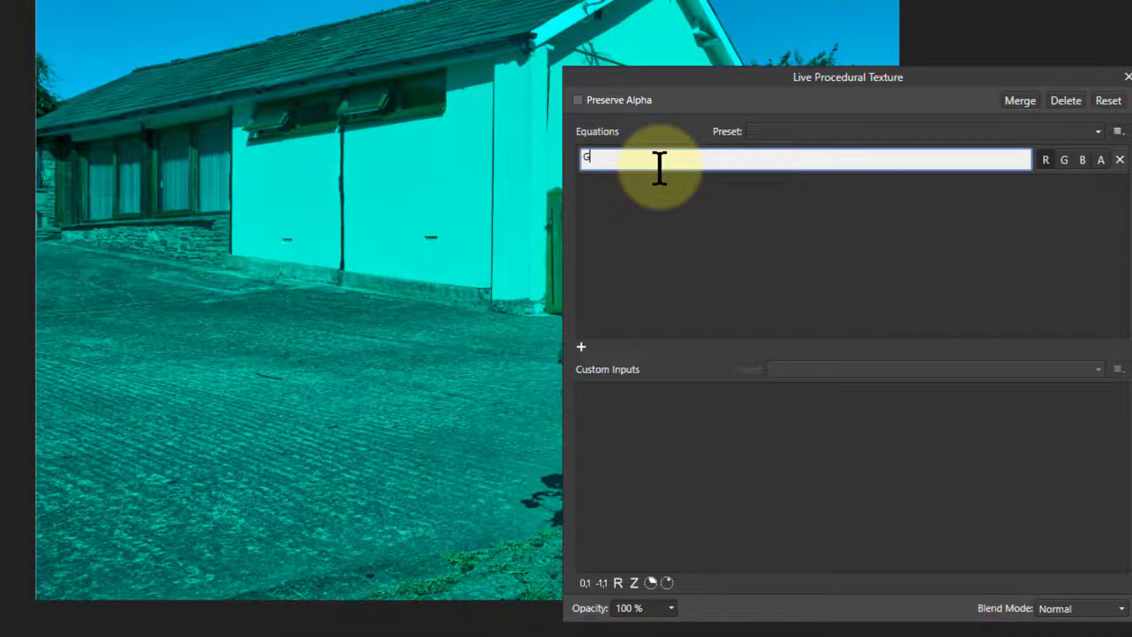
key(Return)
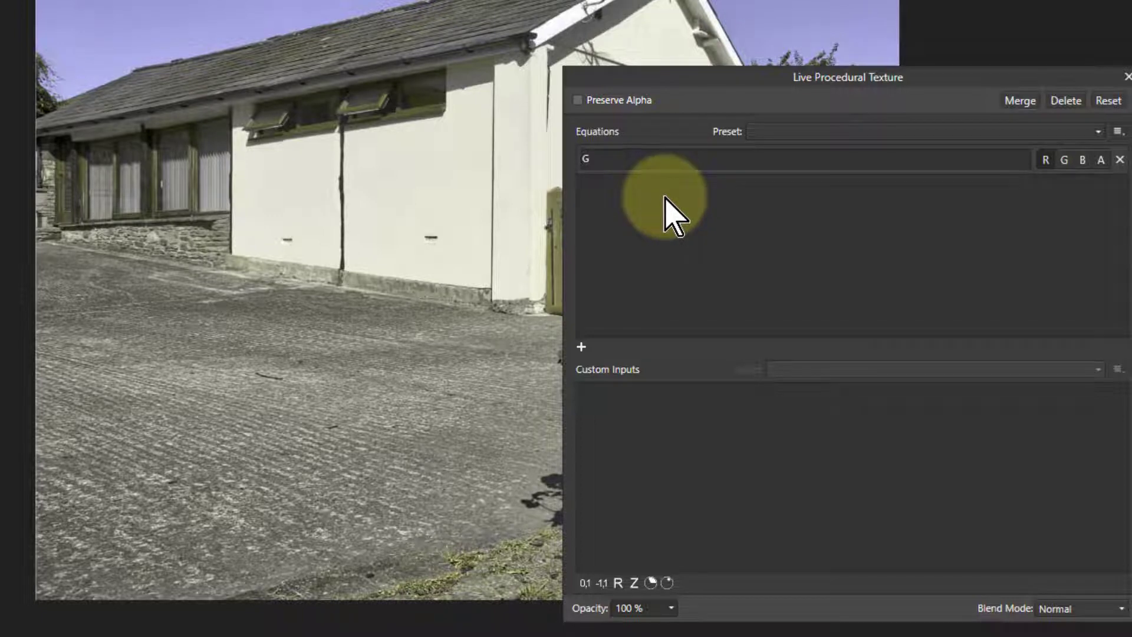
drag(657, 81, 631, 97)
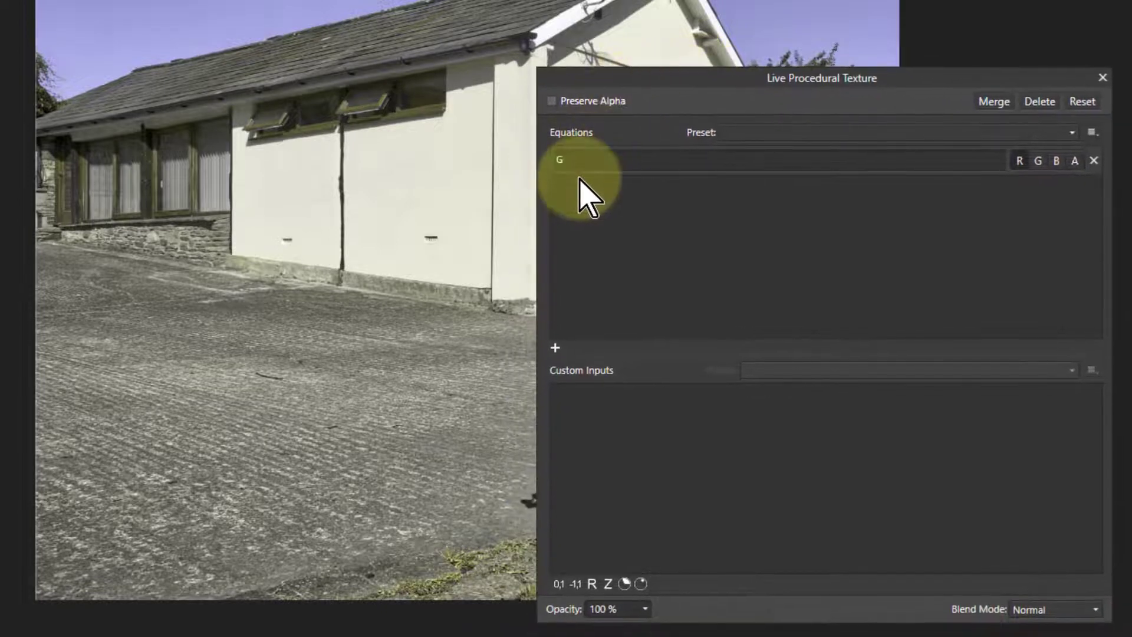
Change the first equation to R and adjust its green channel toggle
click(578, 159)
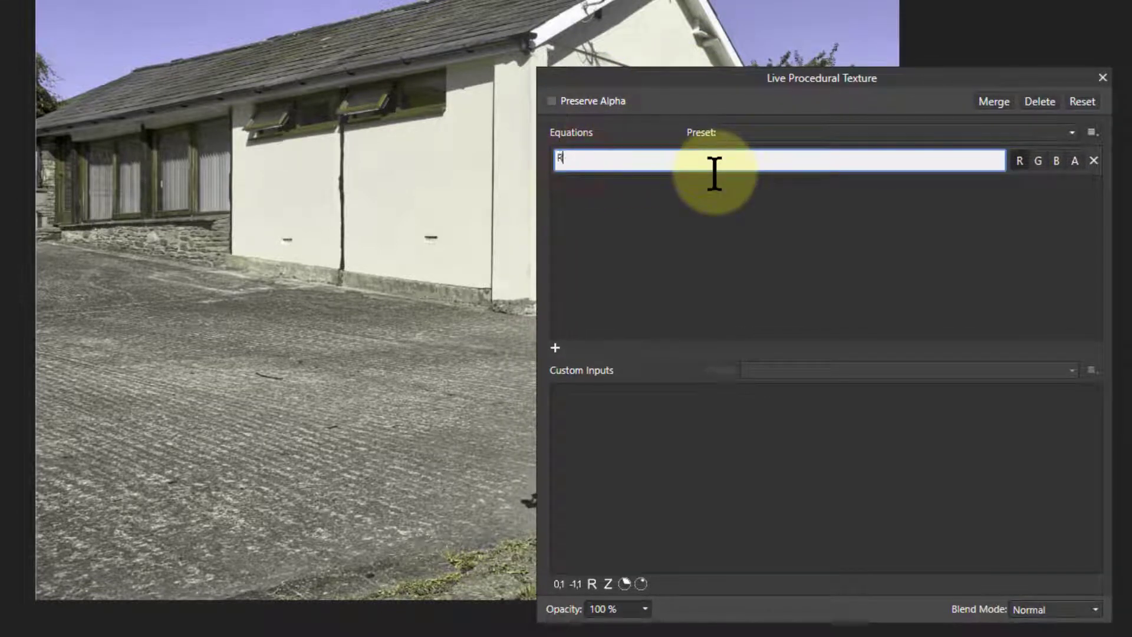
key(Return)
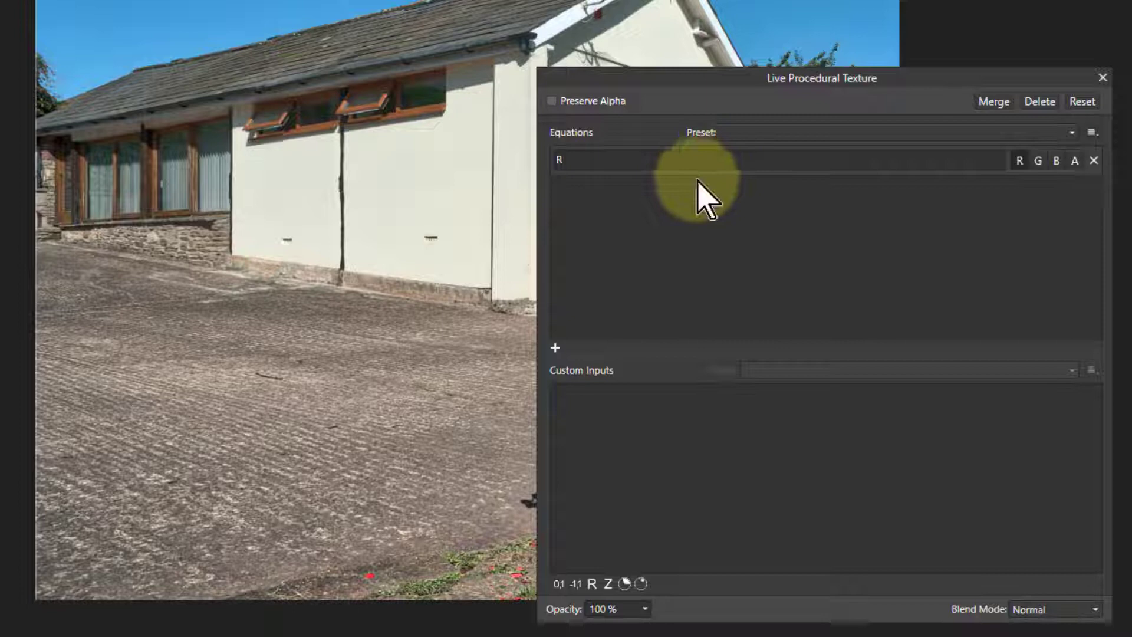
click(1039, 162)
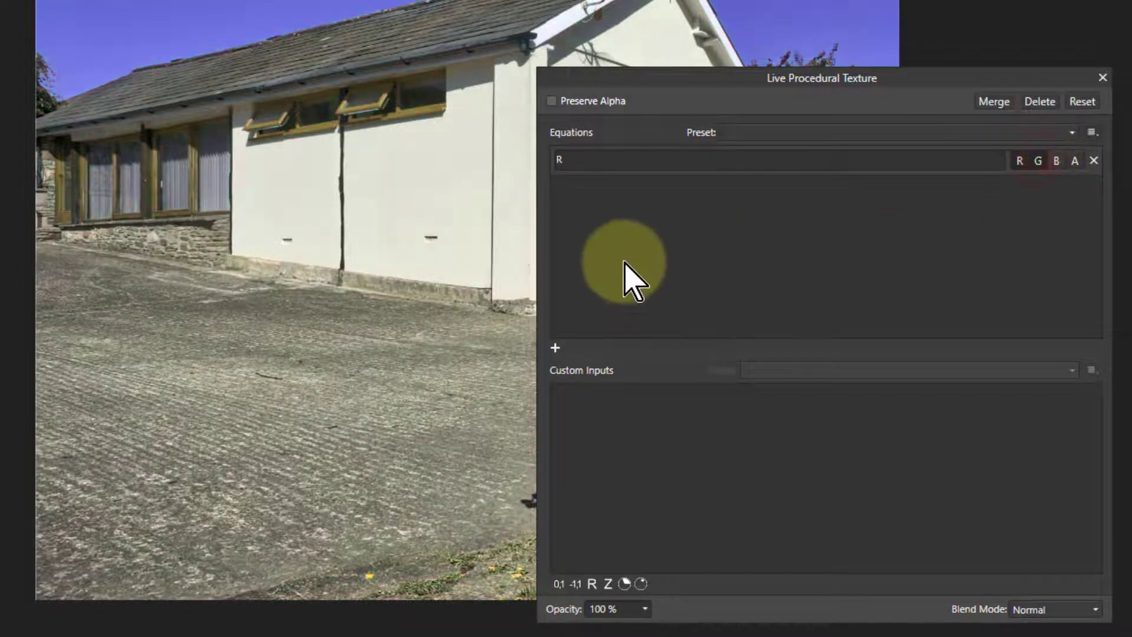
Add a second equation G and a third equation B for the green and blue channels
click(557, 349)
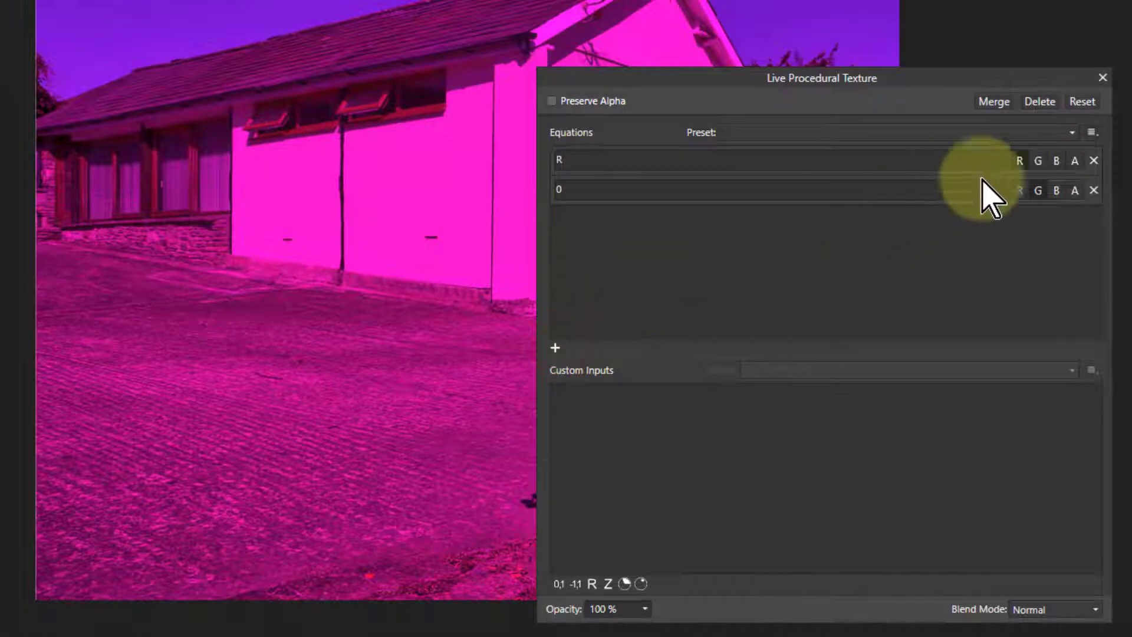
click(581, 191)
text(G)
key(Return)
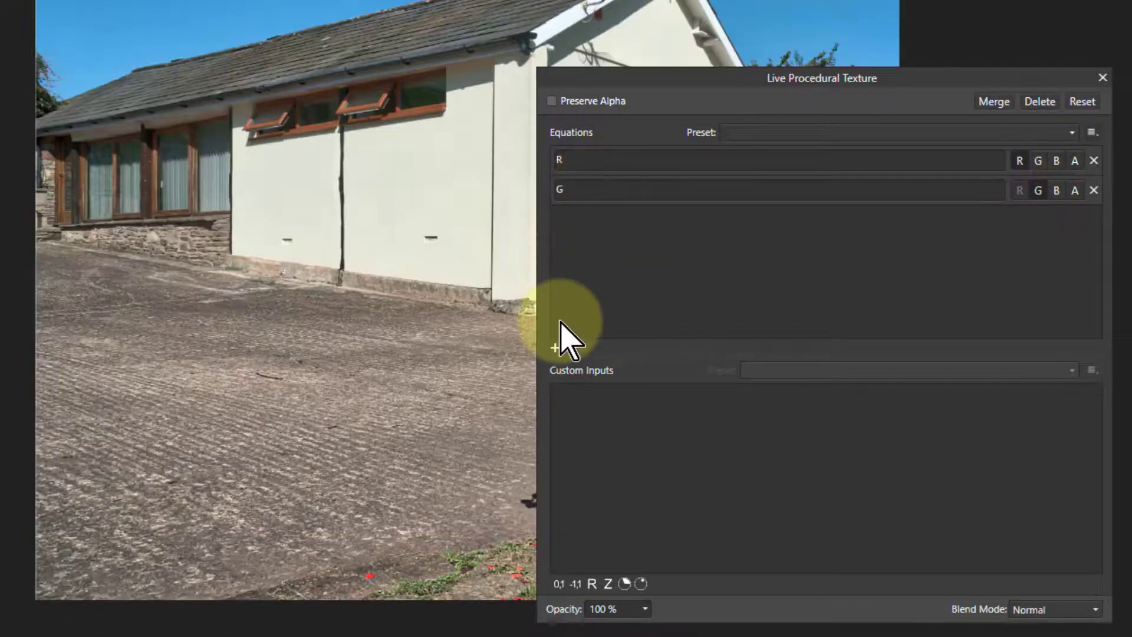
click(557, 349)
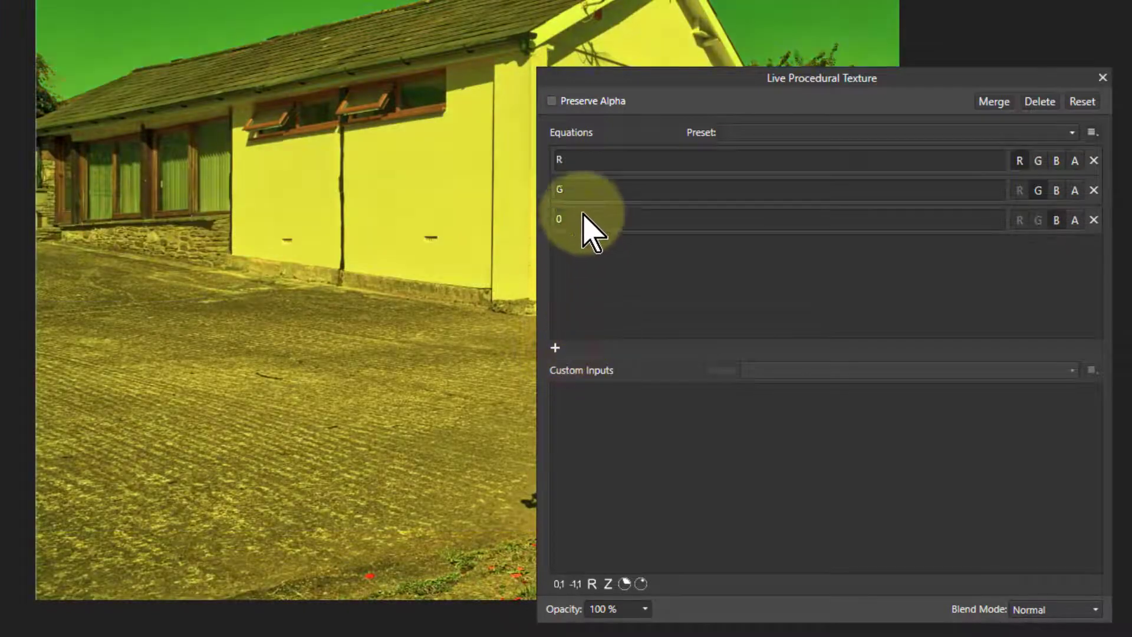
click(584, 219)
text(B)
key(Return)
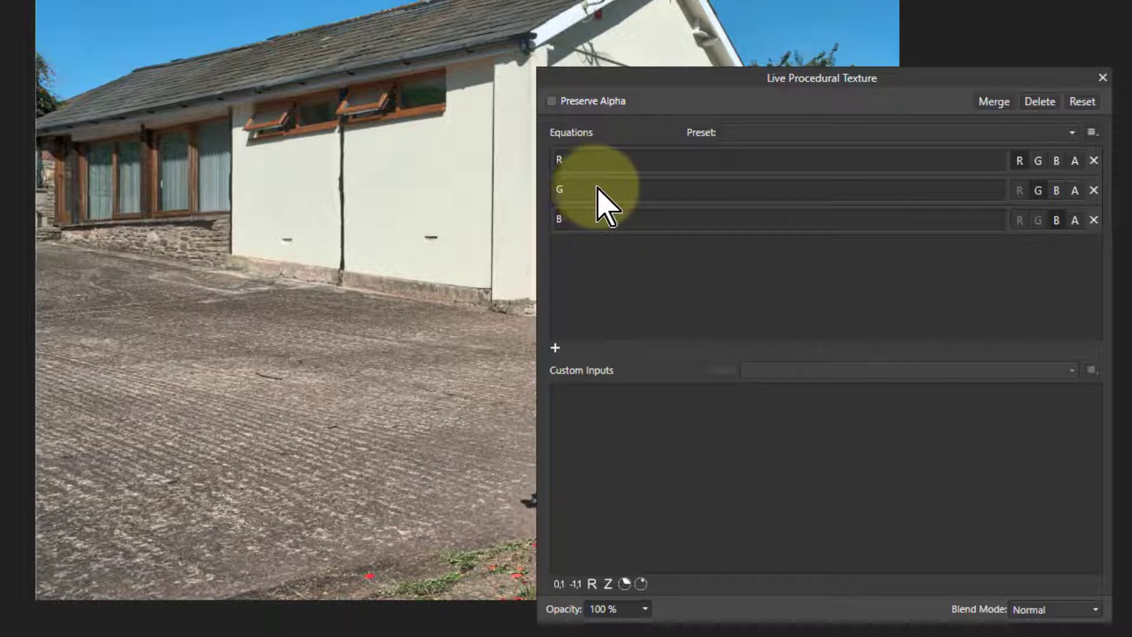
Change the red equation to R*a and add a 0-to-1 custom input named a
click(586, 162)
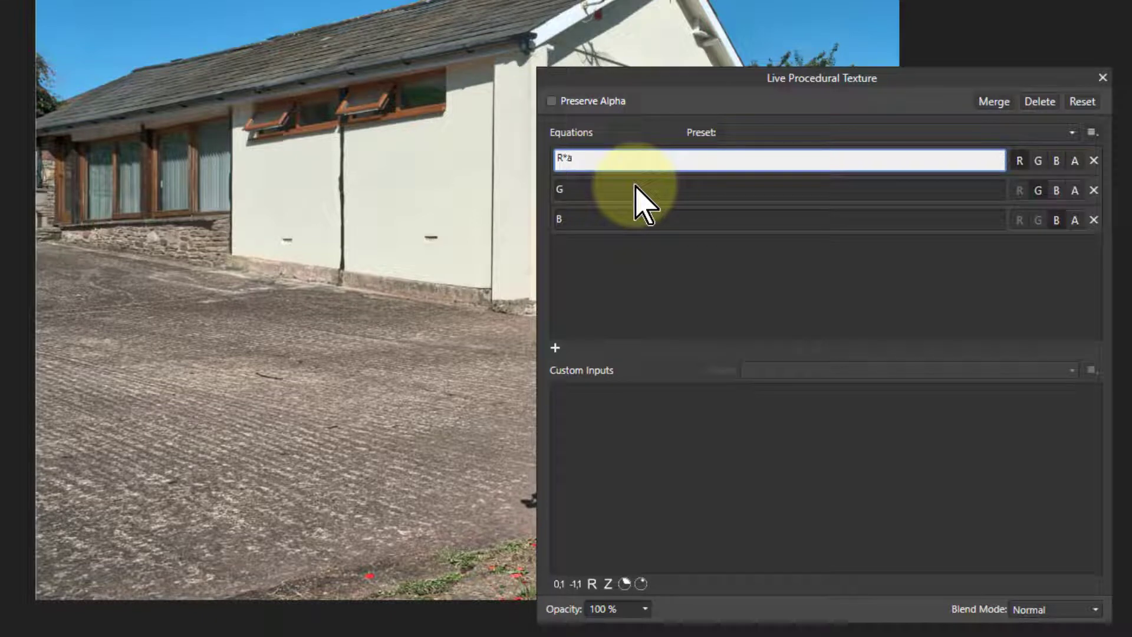
key(Return)
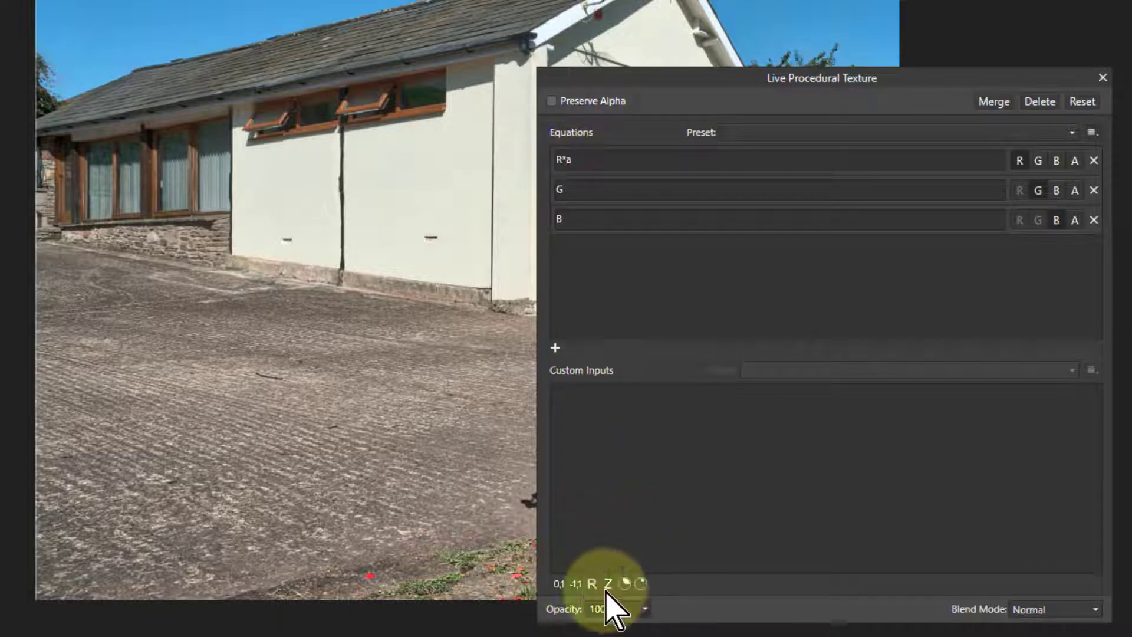
click(559, 585)
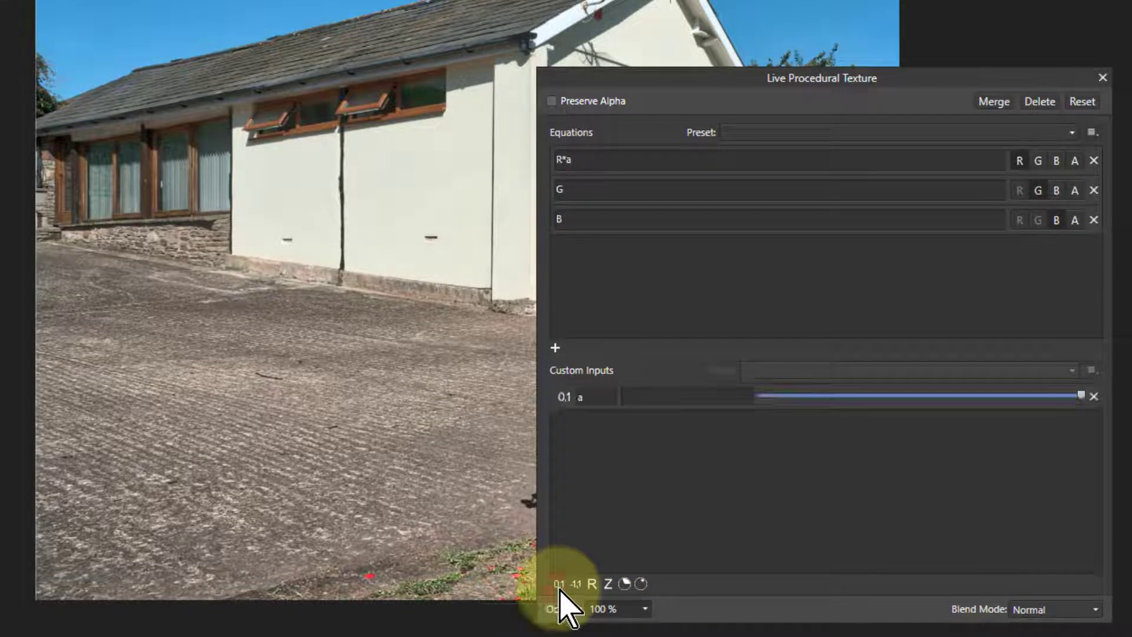
double_click(587, 396)
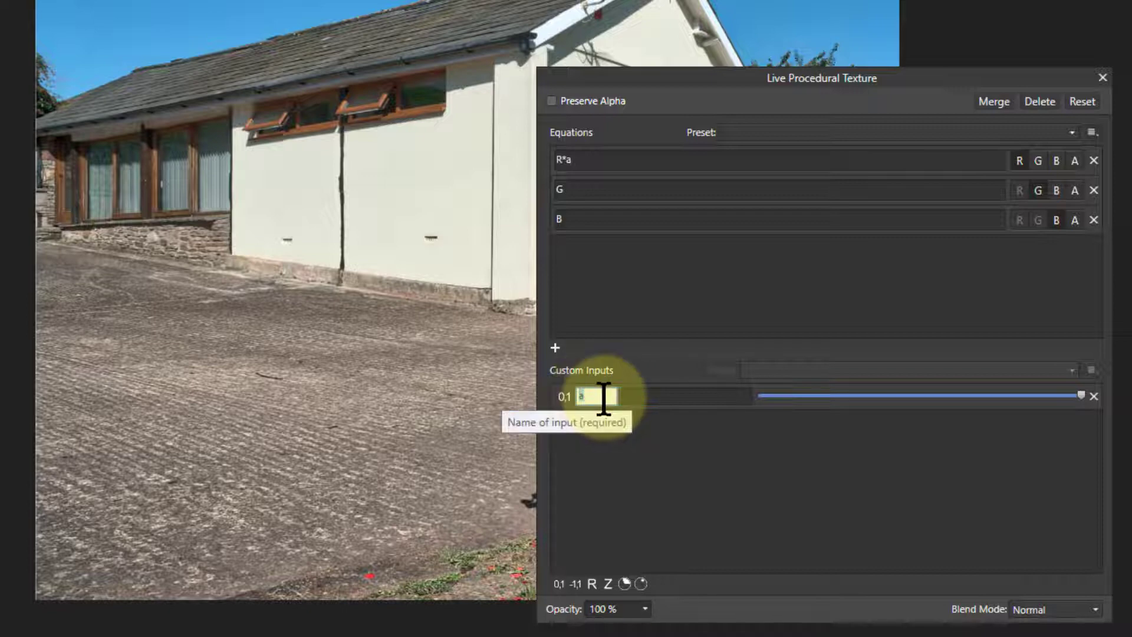
key(Return)
Describe input a as 'red volume' and test its slider, returning it to maximum
double_click(673, 397)
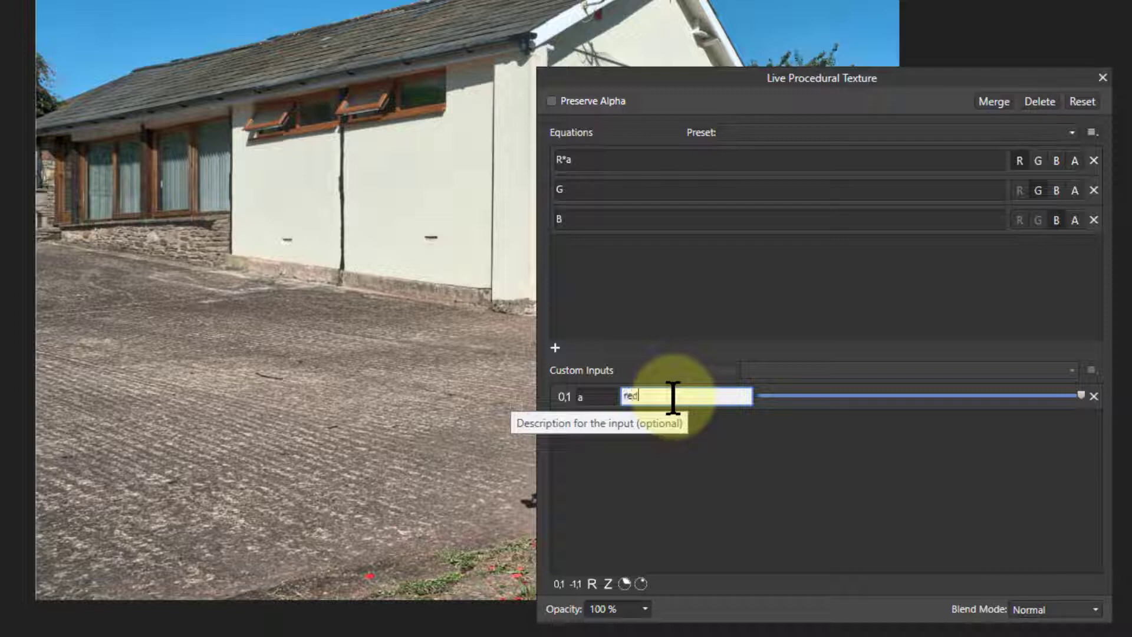
text(red volum)
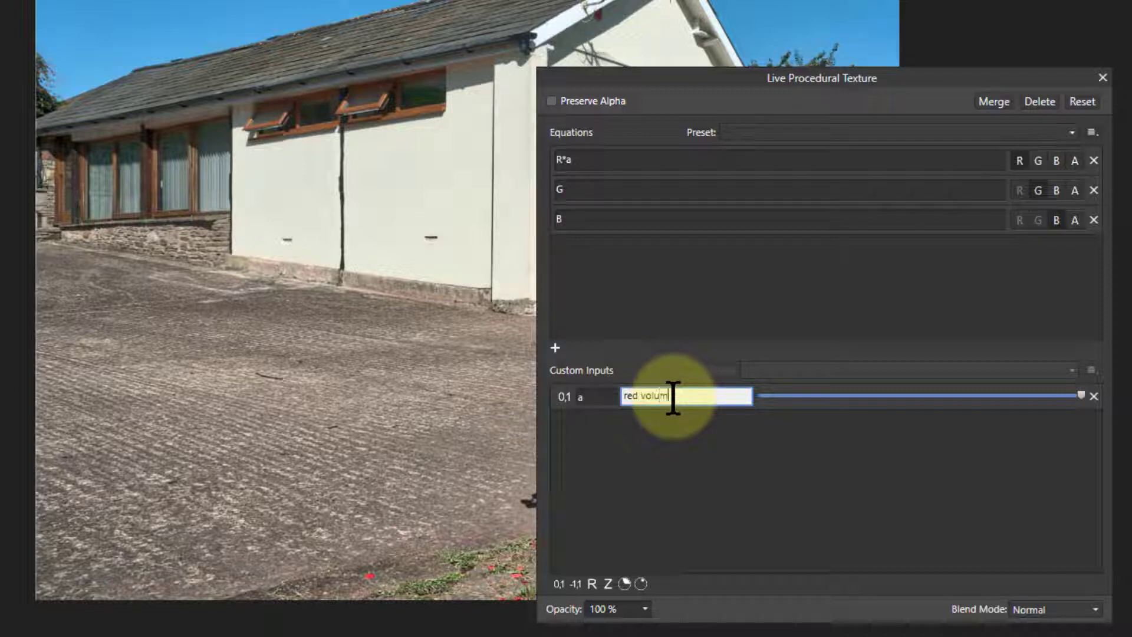
text(e)
key(Return)
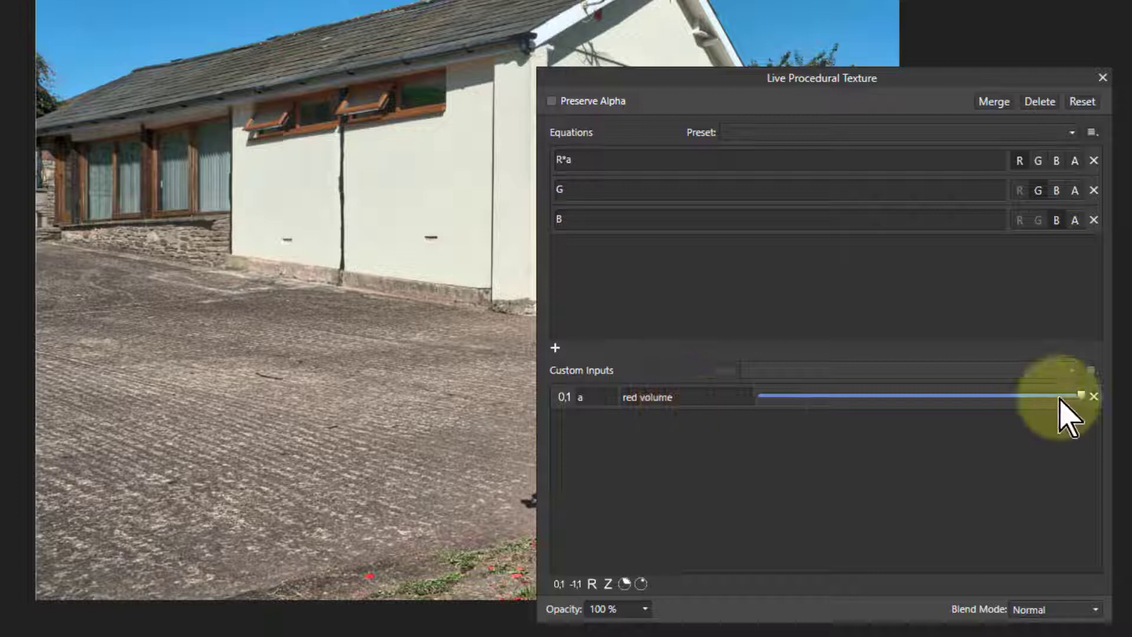
drag(1082, 395, 888, 395)
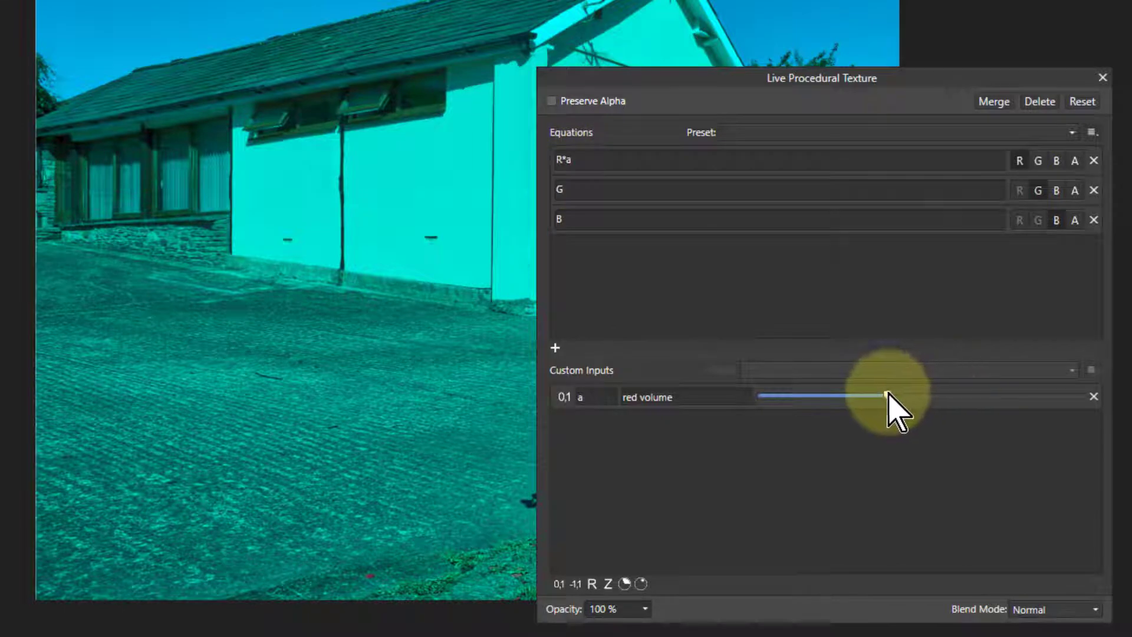
drag(887, 396, 1081, 397)
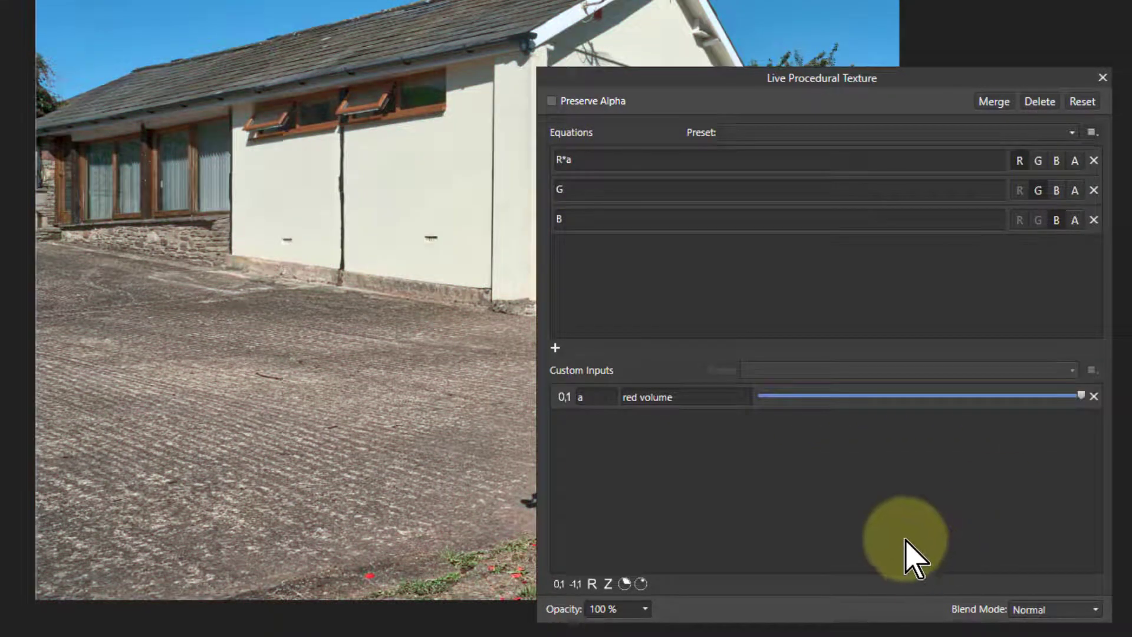
Change the green equation to G*b, then try a -1-to-1 input b and delete it
click(602, 190)
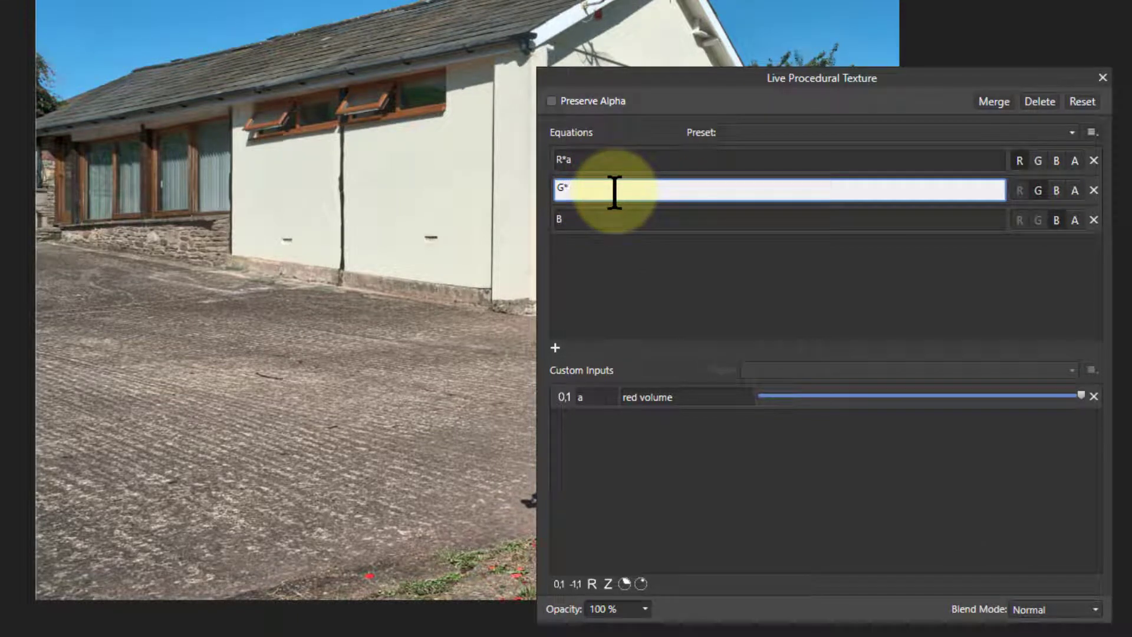
key(Return)
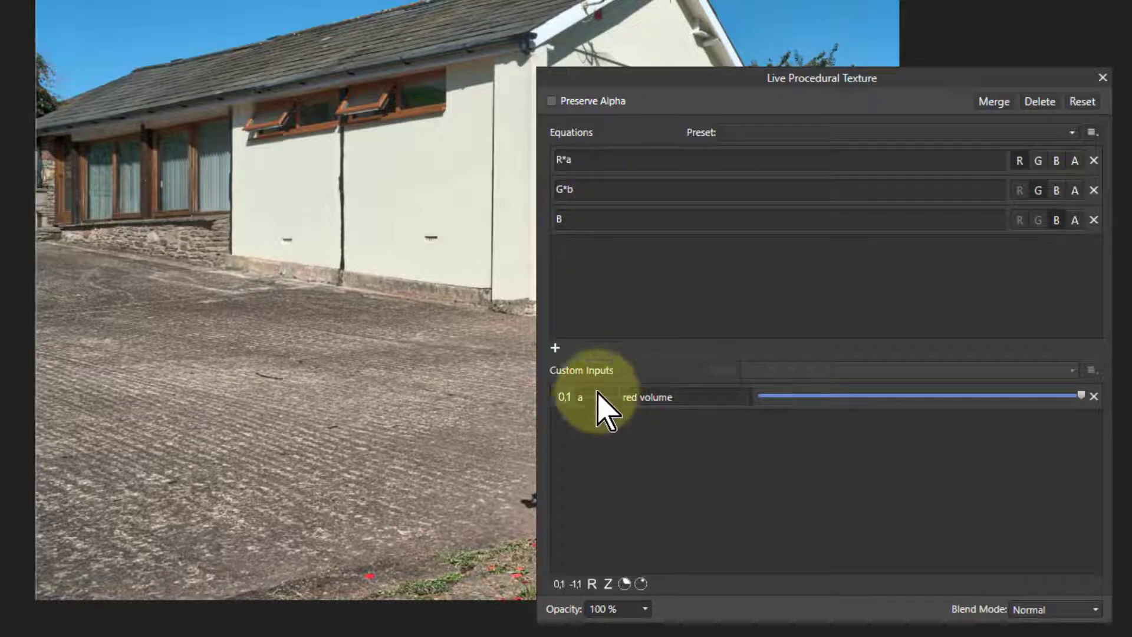
click(576, 585)
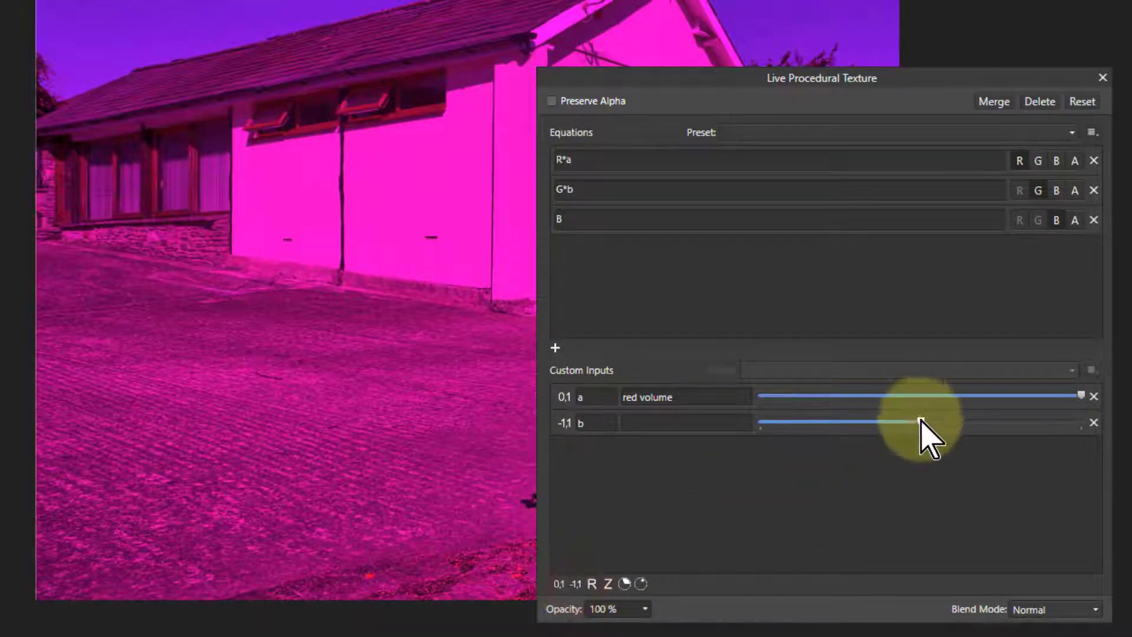
drag(924, 421, 879, 434)
click(1095, 423)
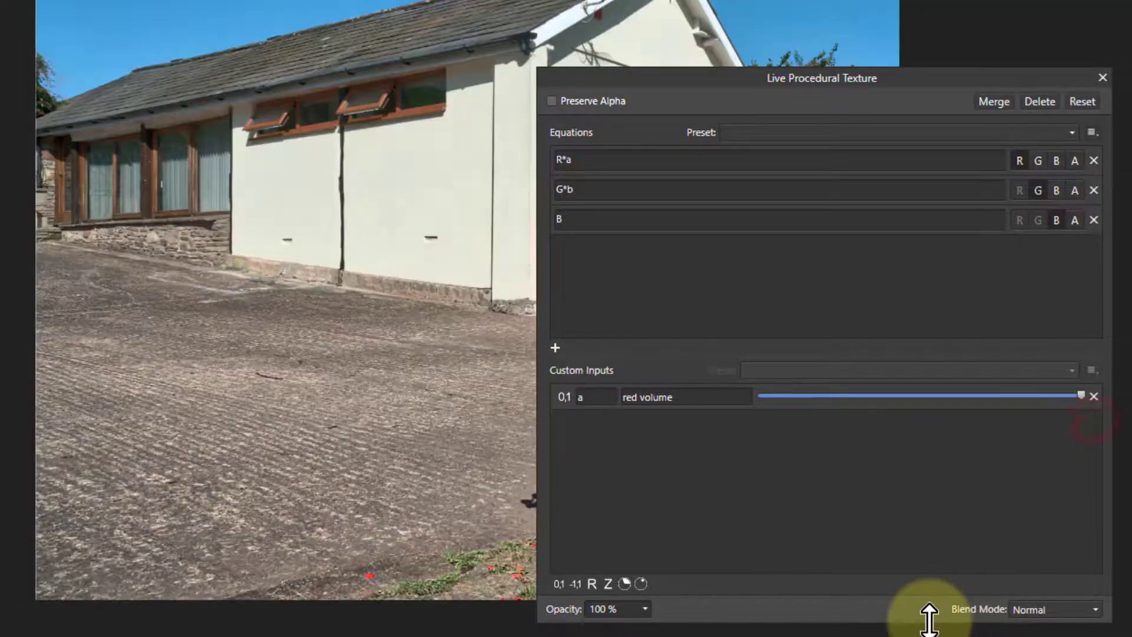
Add a real-number input b with value 0.5, giving the photo a pinkish-magenta cast
click(592, 584)
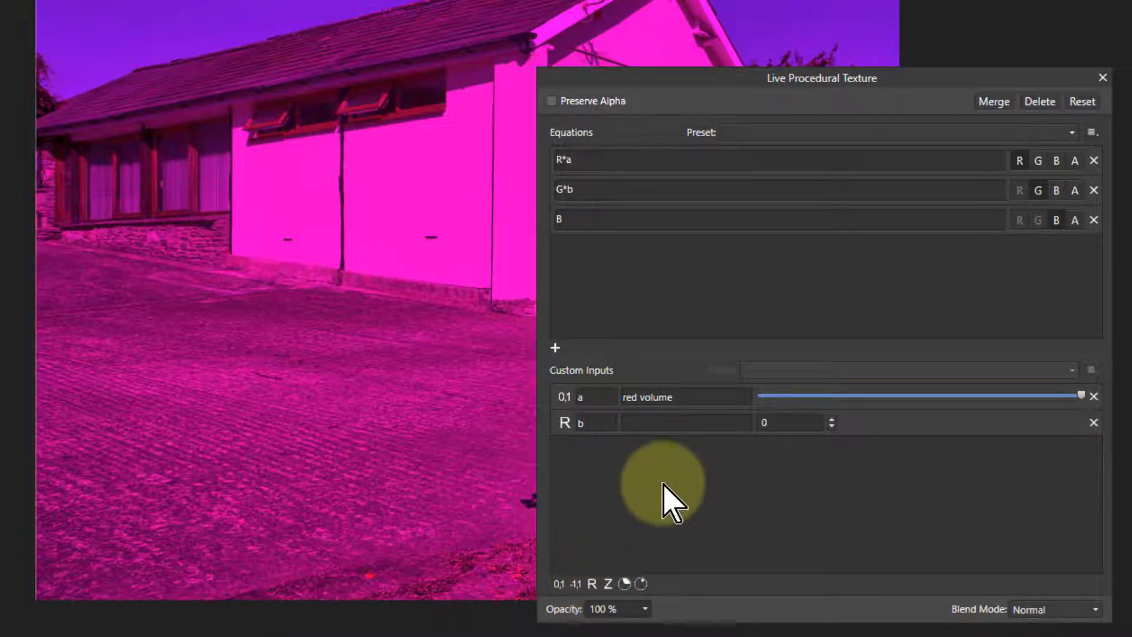
click(799, 423)
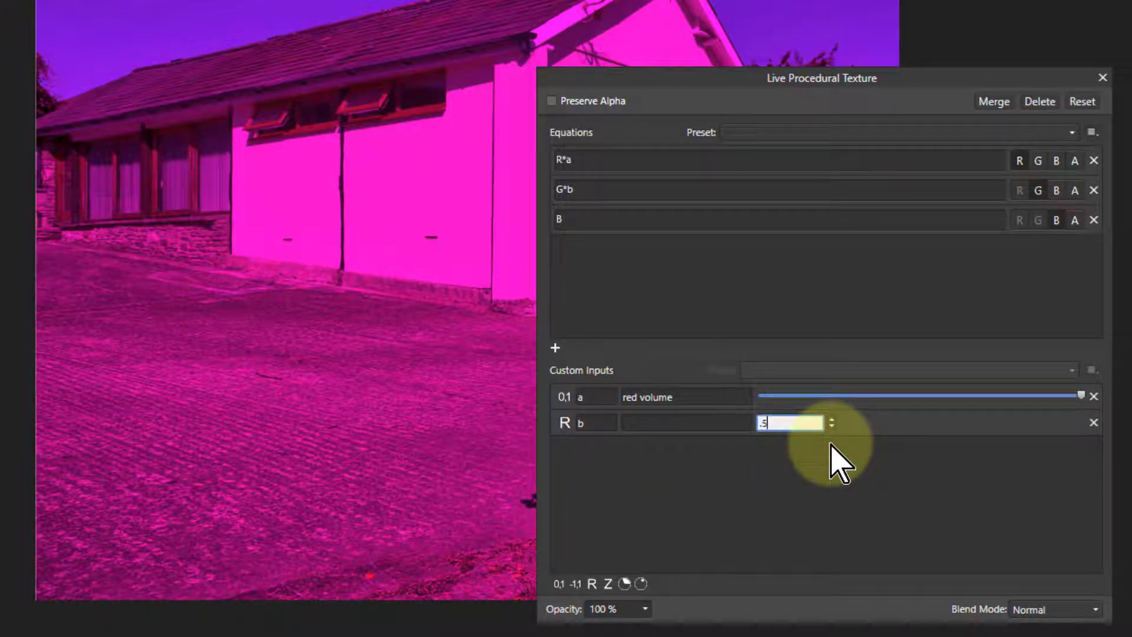
key(Return)
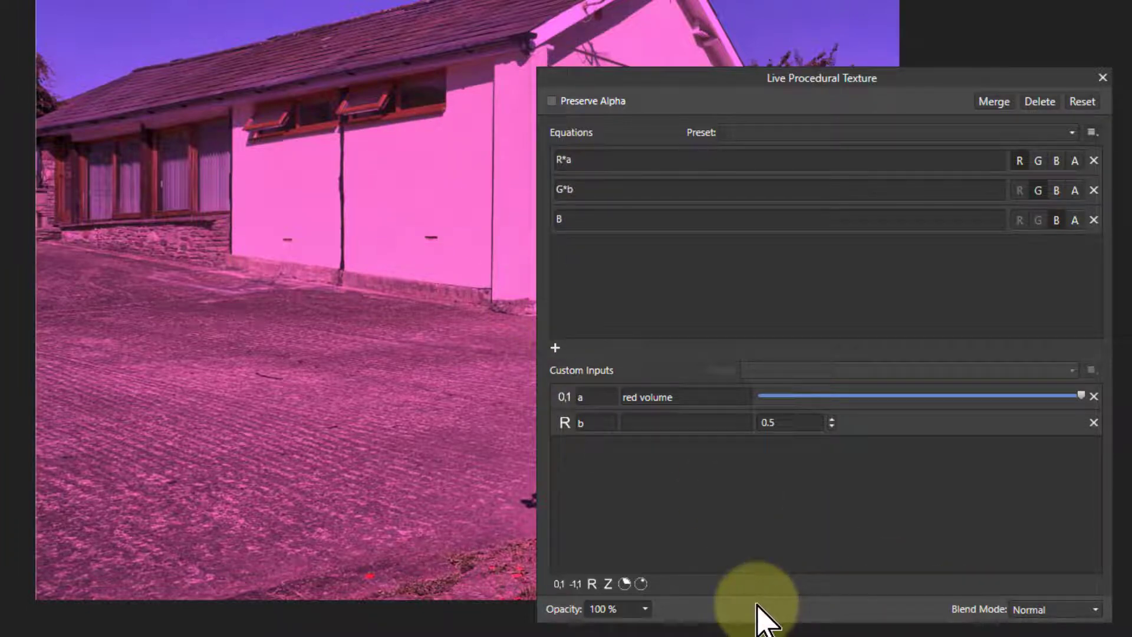
Change the blue channel equation to B*(1-a-b) and nudge the red volume slider slightly lower
click(590, 223)
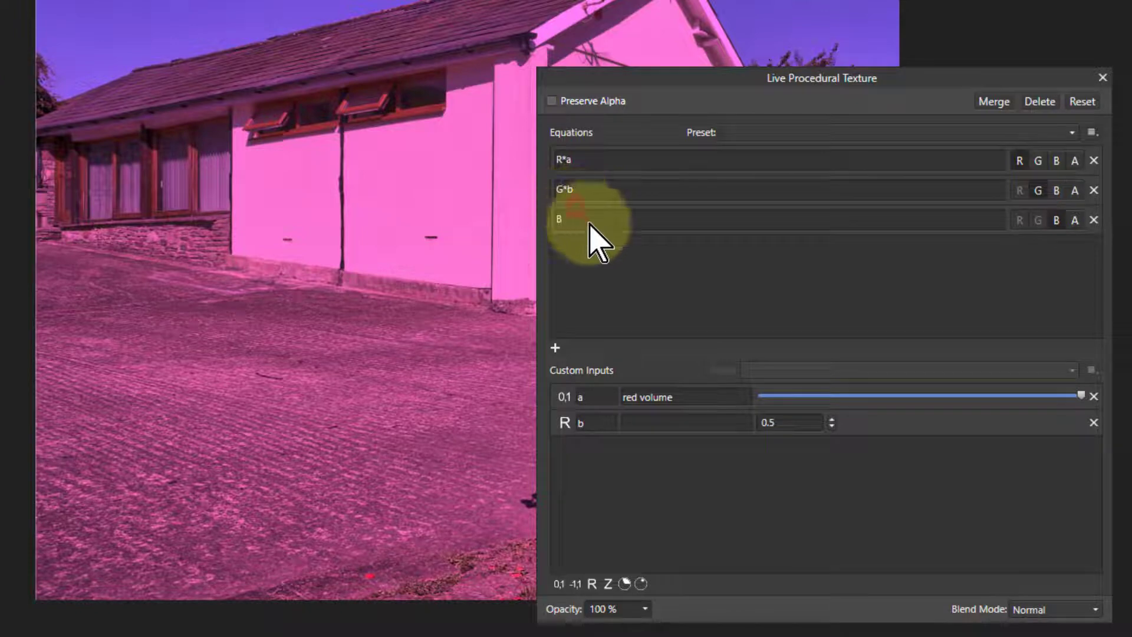
click(590, 222)
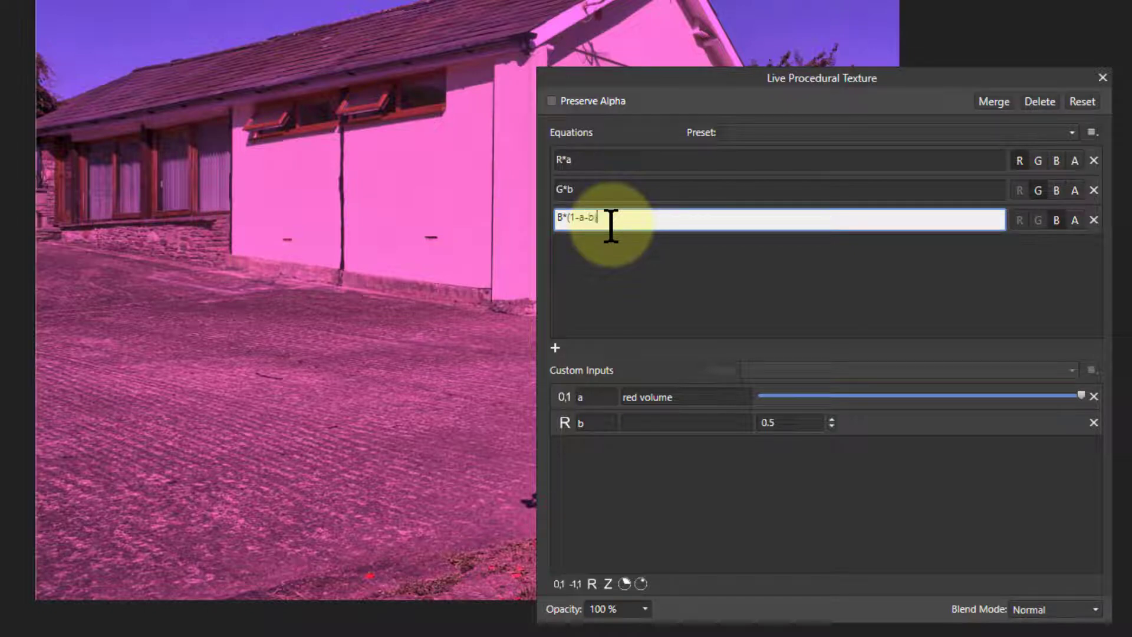
key(Return)
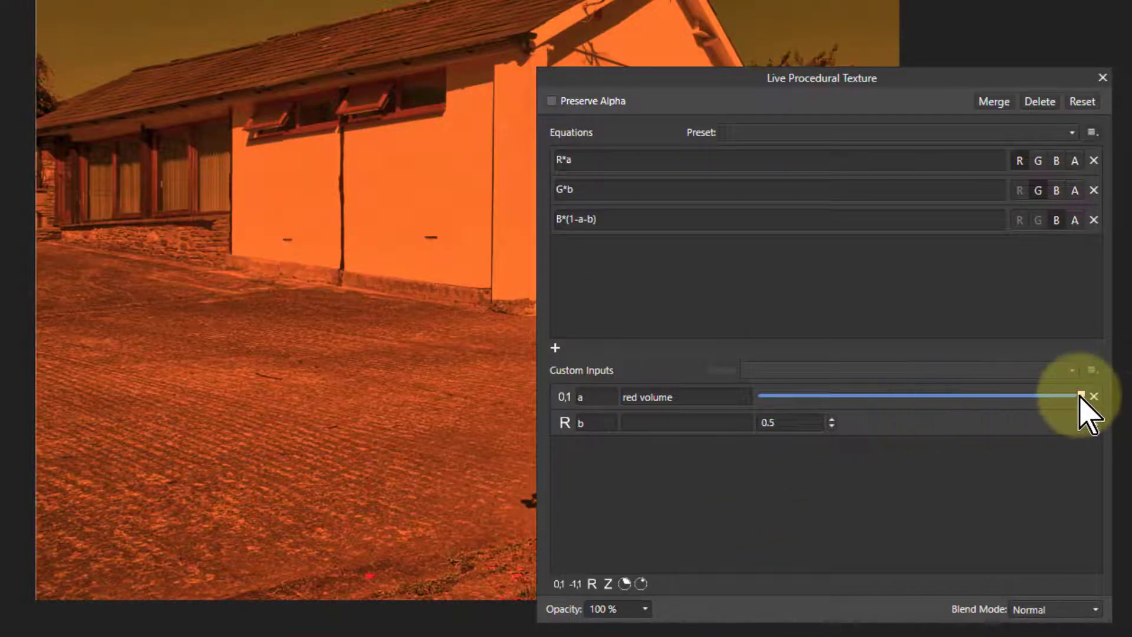
drag(1083, 396, 1022, 397)
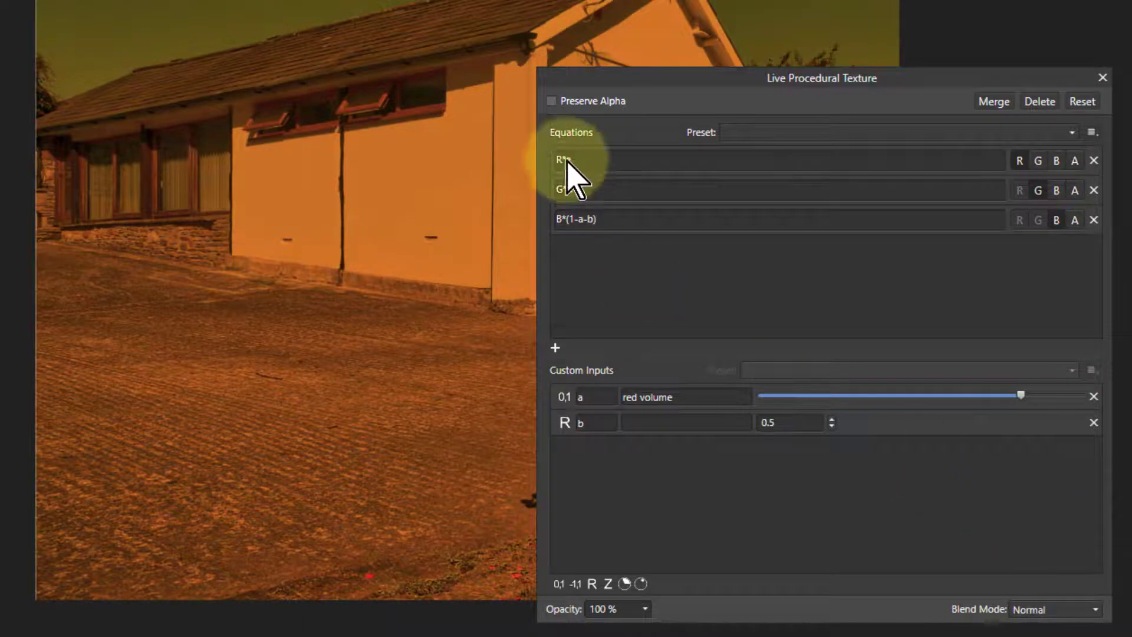